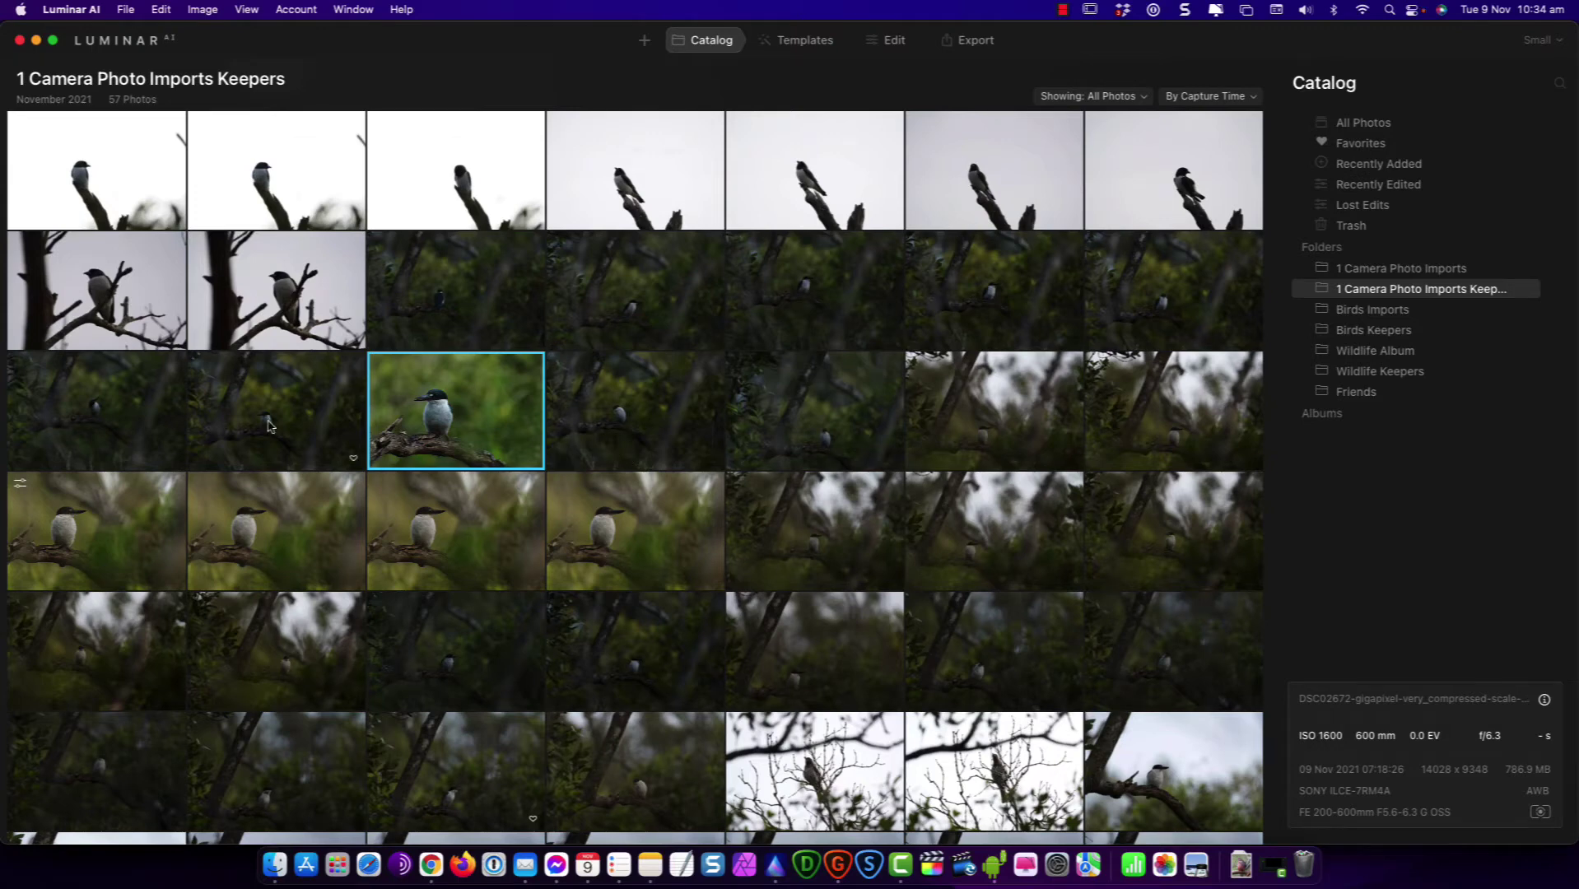
Open the original DSC02672.ARW, zoom to 100% on the bird's head, and return to the catalog
{"action": "left_click", "coordinate": [268, 424]}
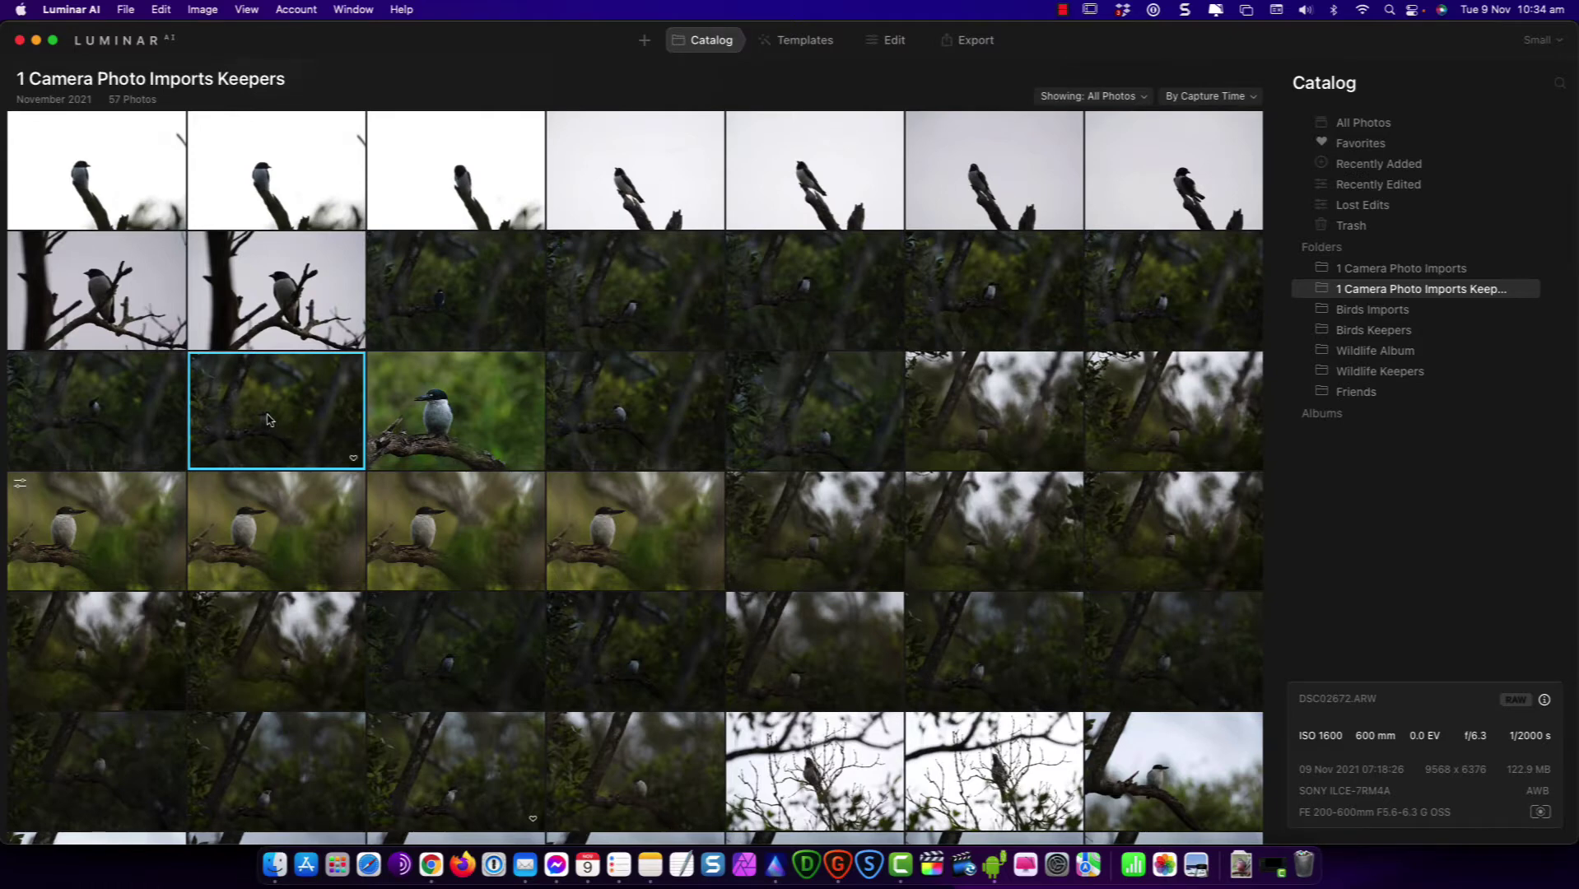
{"action": "double_click", "coordinate": [266, 420]}
{"action": "left_click", "coordinate": [564, 463]}
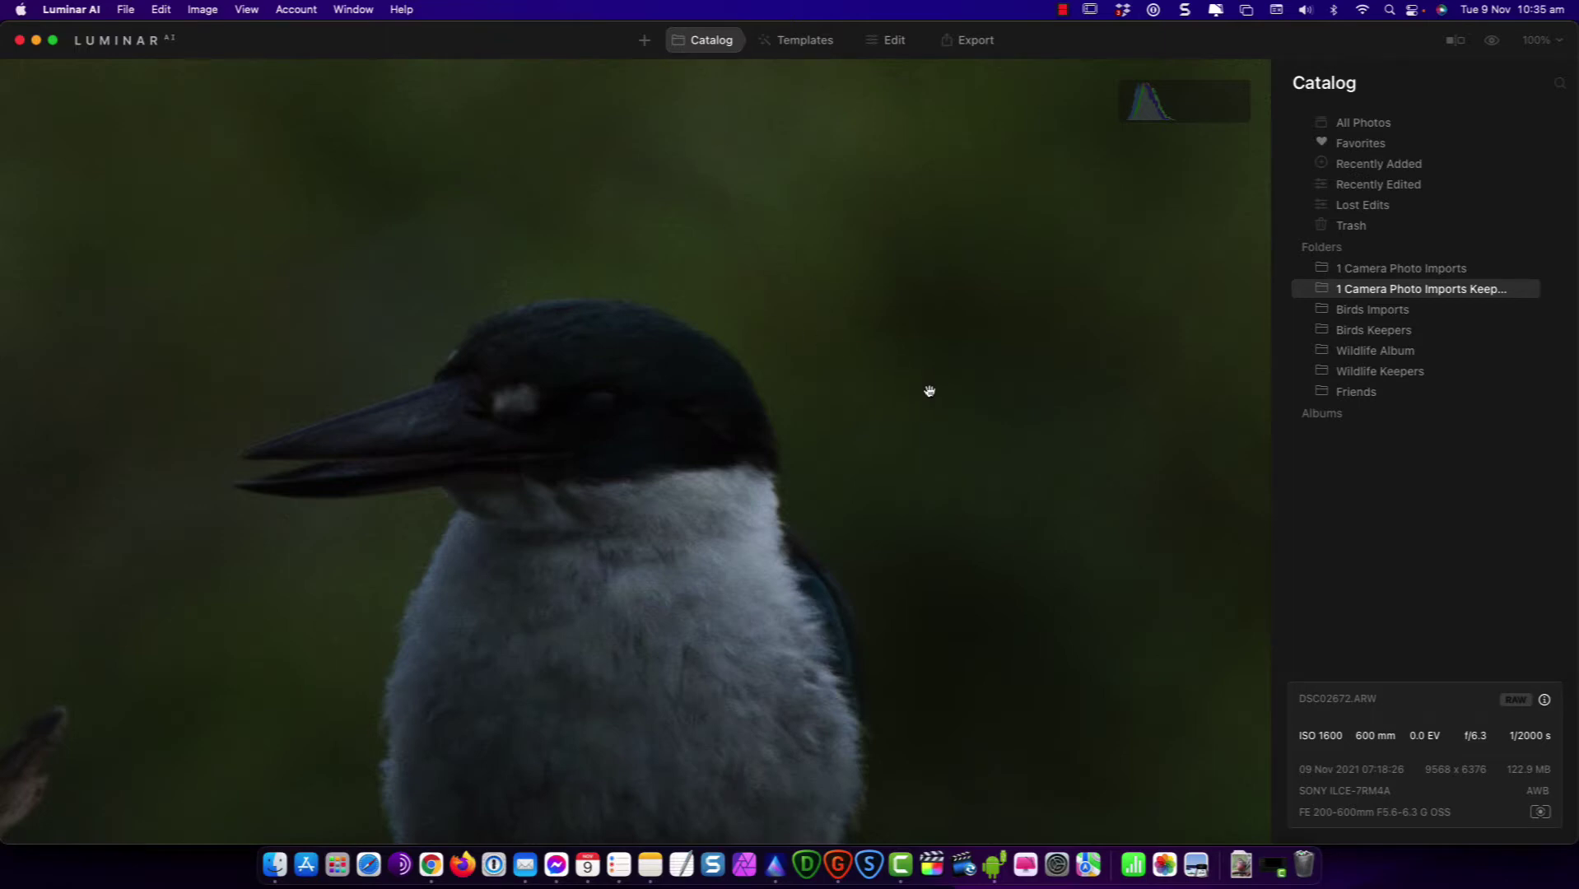
{"action": "scroll", "coordinate": [616, 458], "scroll_direction": "up", "scroll_amount": 3}
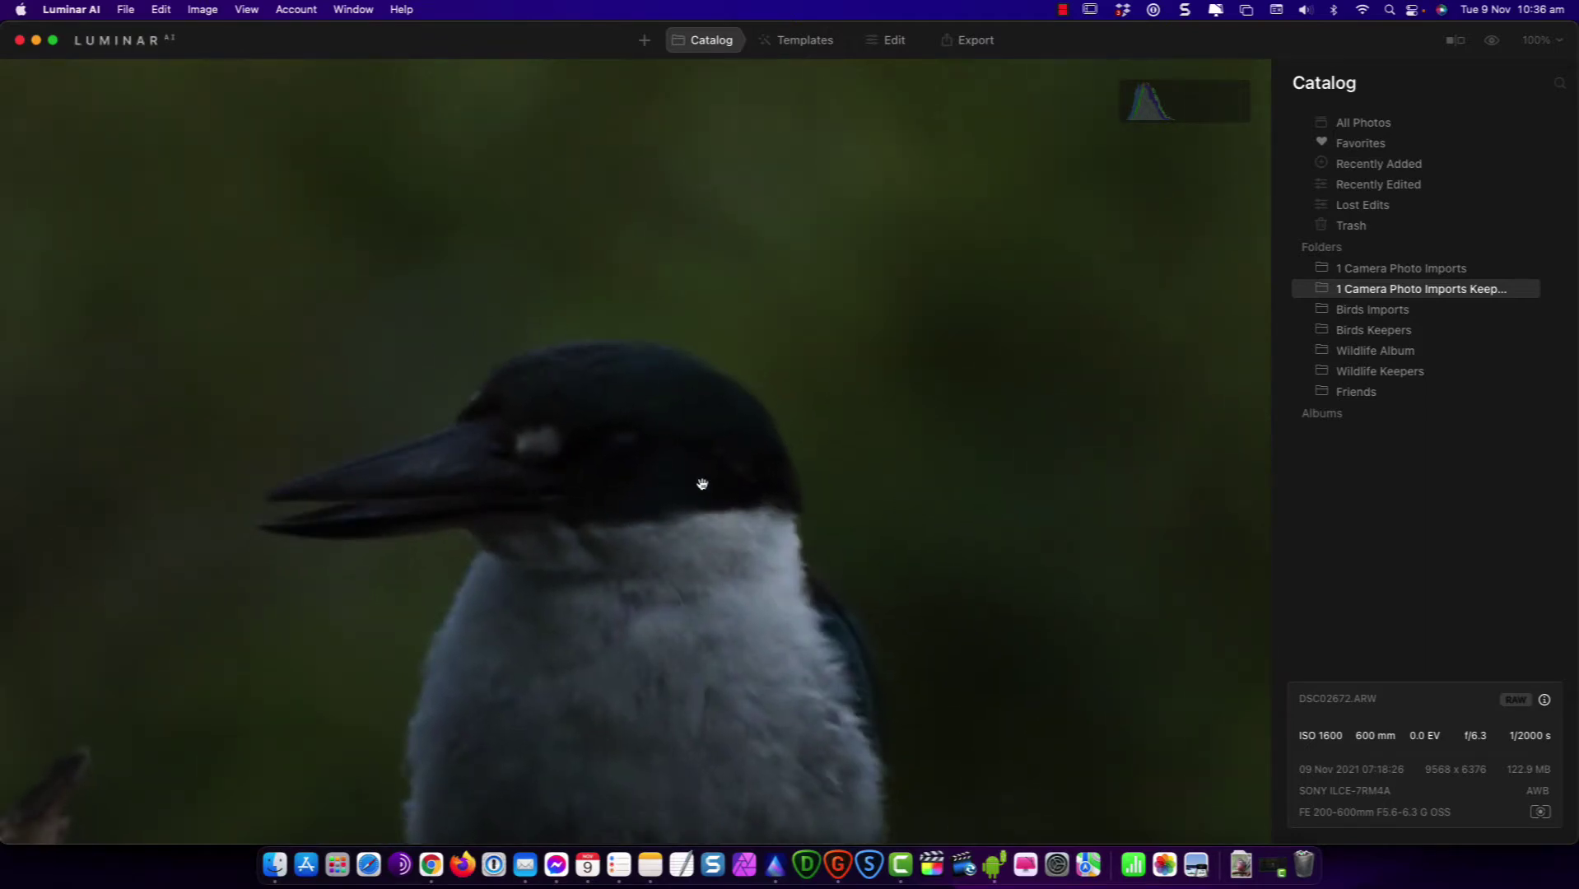
{"action": "scroll", "coordinate": [651, 451], "scroll_direction": "up", "scroll_amount": 2}
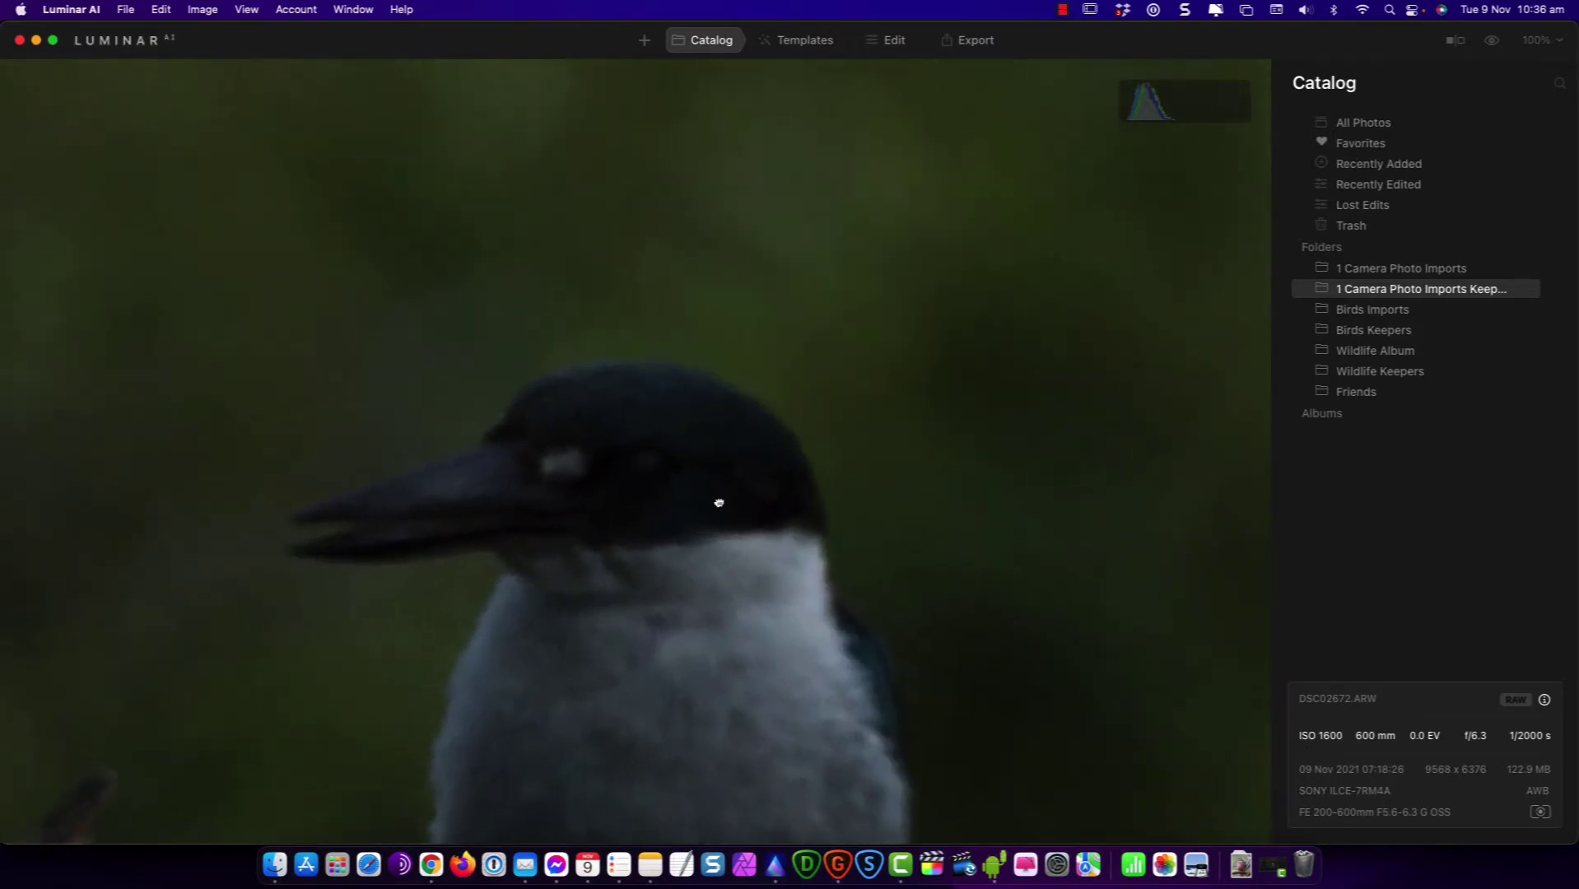
{"action": "left_click", "coordinate": [714, 43]}
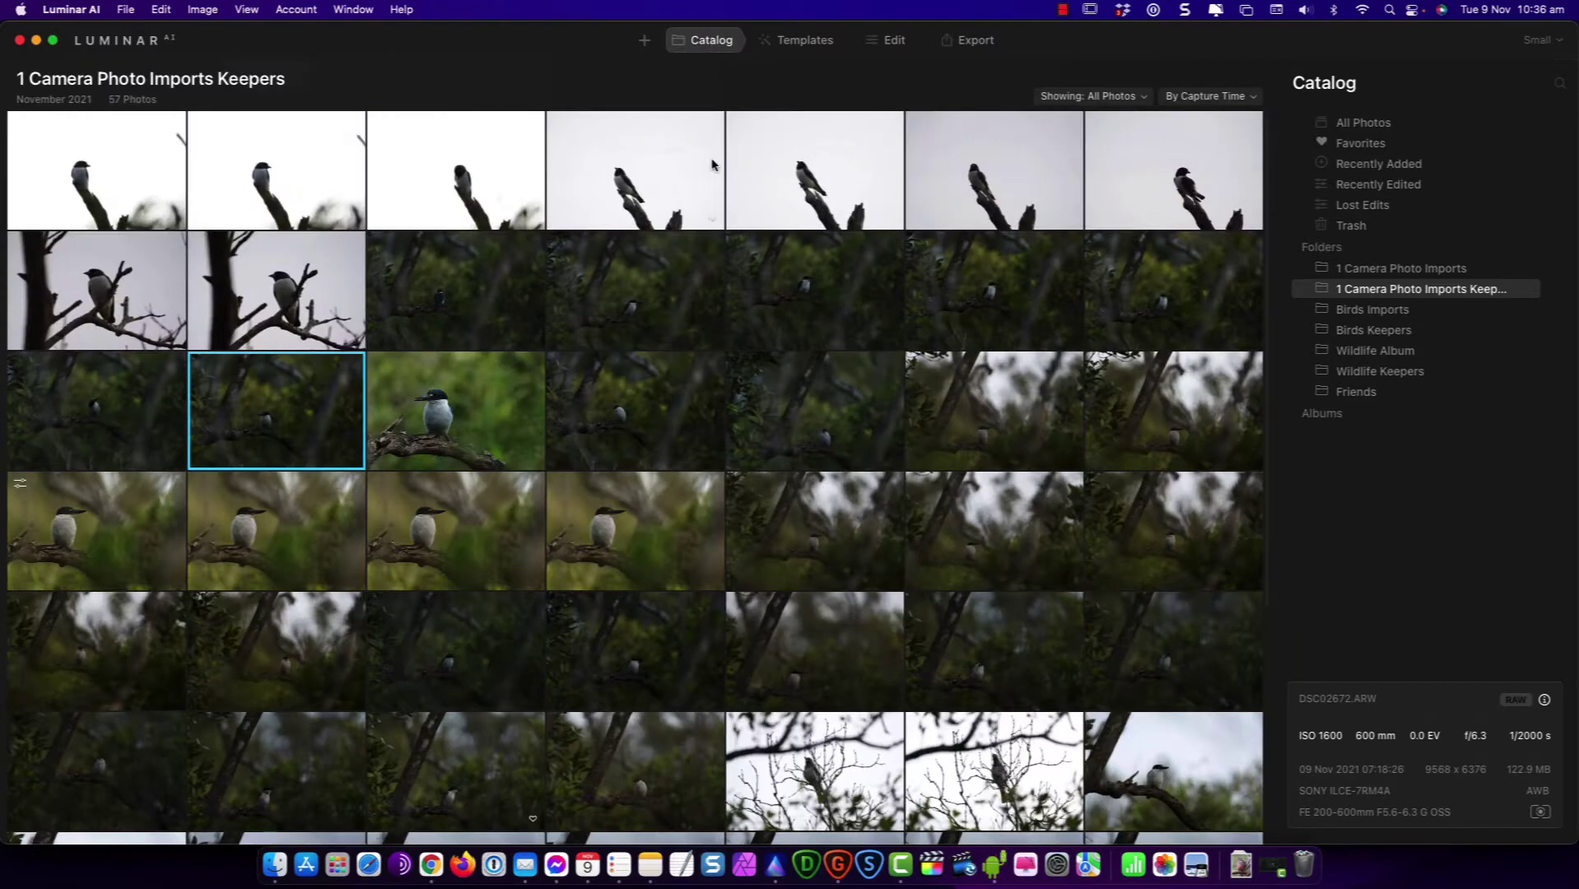
Open the upscaled kingfisher photo, zoom to 100% on its eye and back out
{"action": "left_click", "coordinate": [451, 408]}
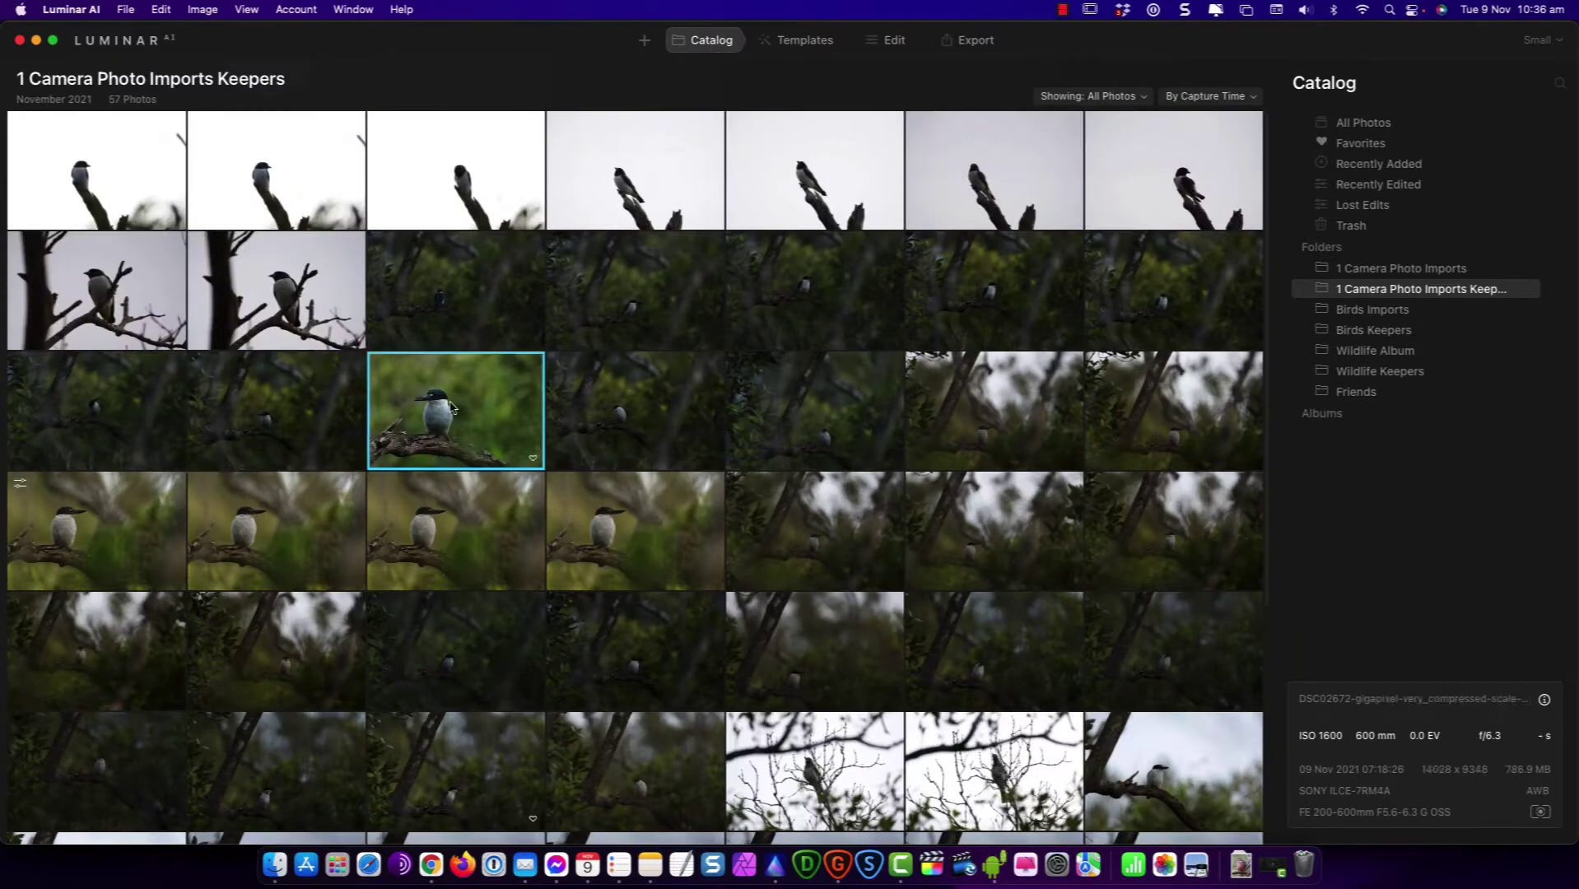
{"action": "double_click", "coordinate": [451, 406]}
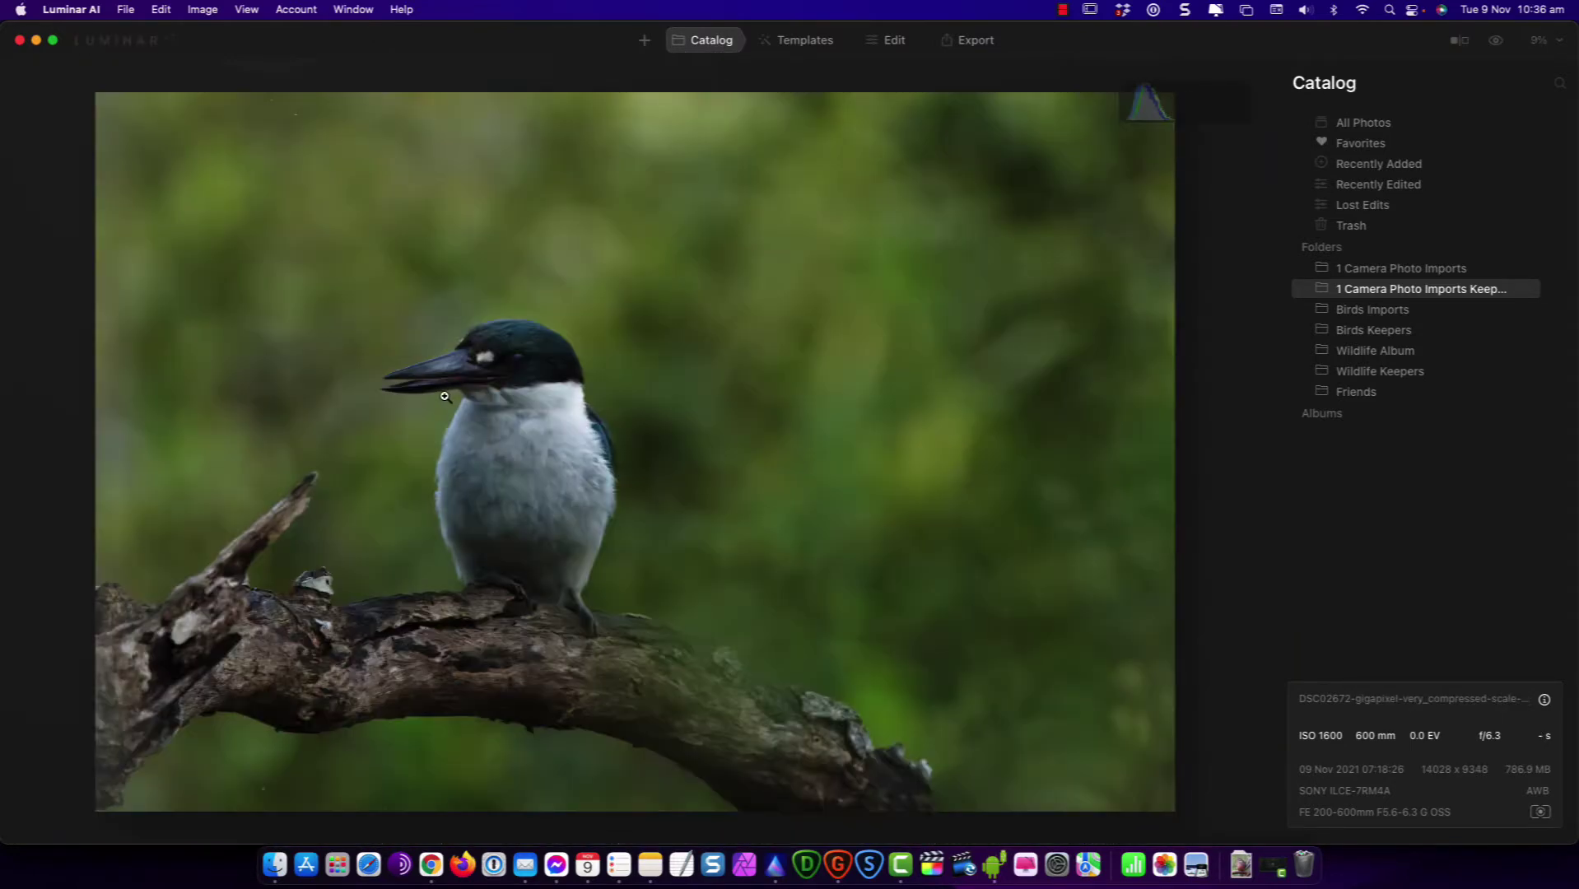
{"action": "left_click", "coordinate": [507, 363]}
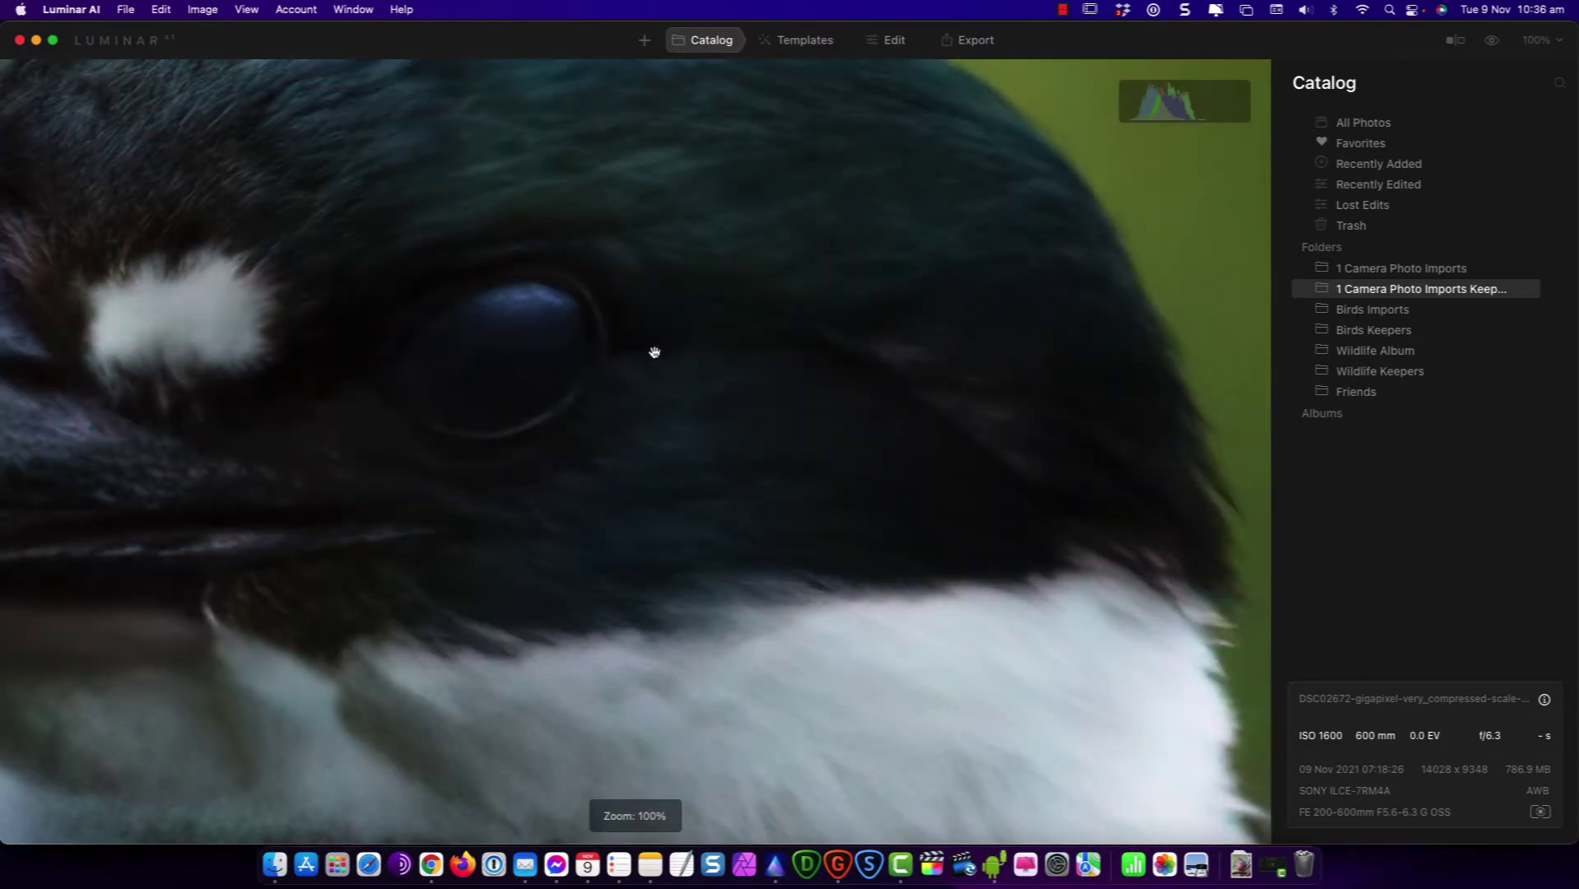
{"action": "scroll", "coordinate": [708, 337], "scroll_direction": "up", "scroll_amount": 3}
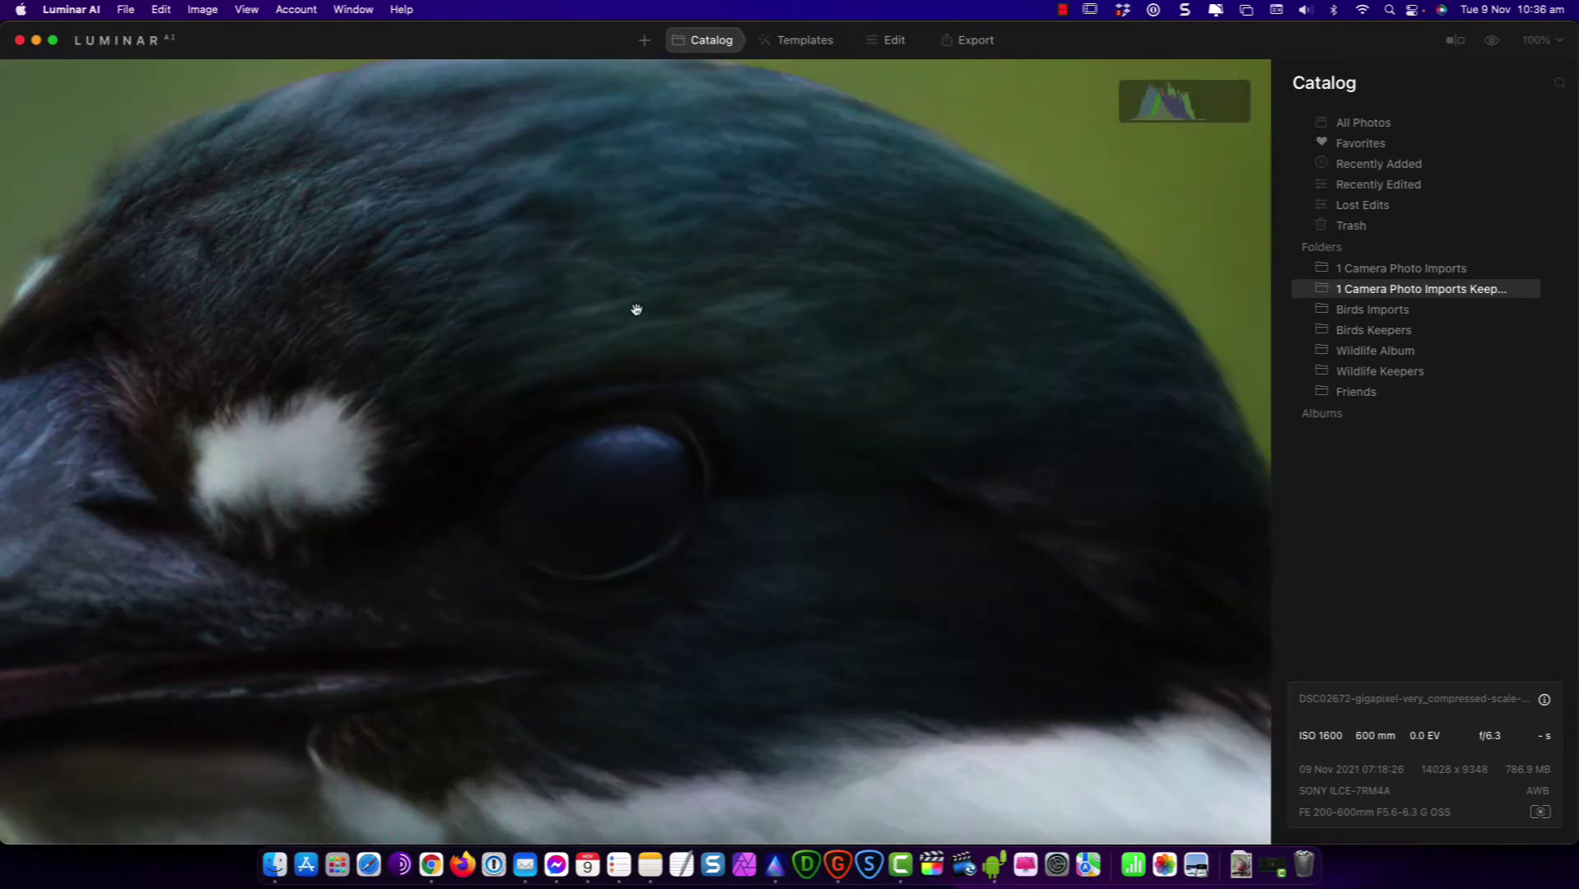
{"action": "left_click", "coordinate": [808, 309]}
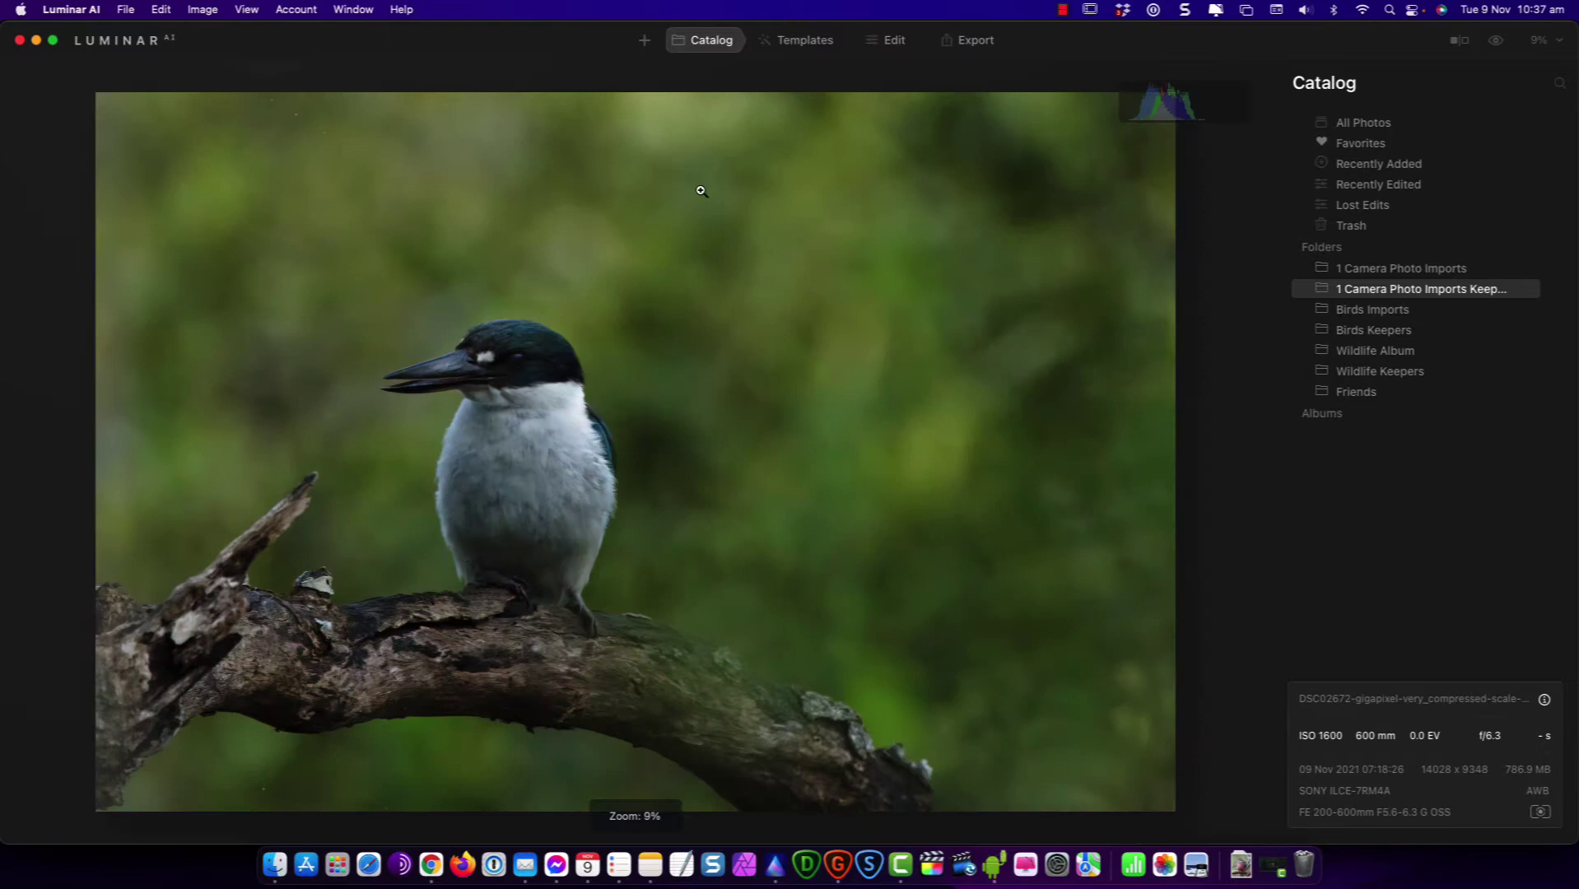
{"action": "key", "text": "Escape"}
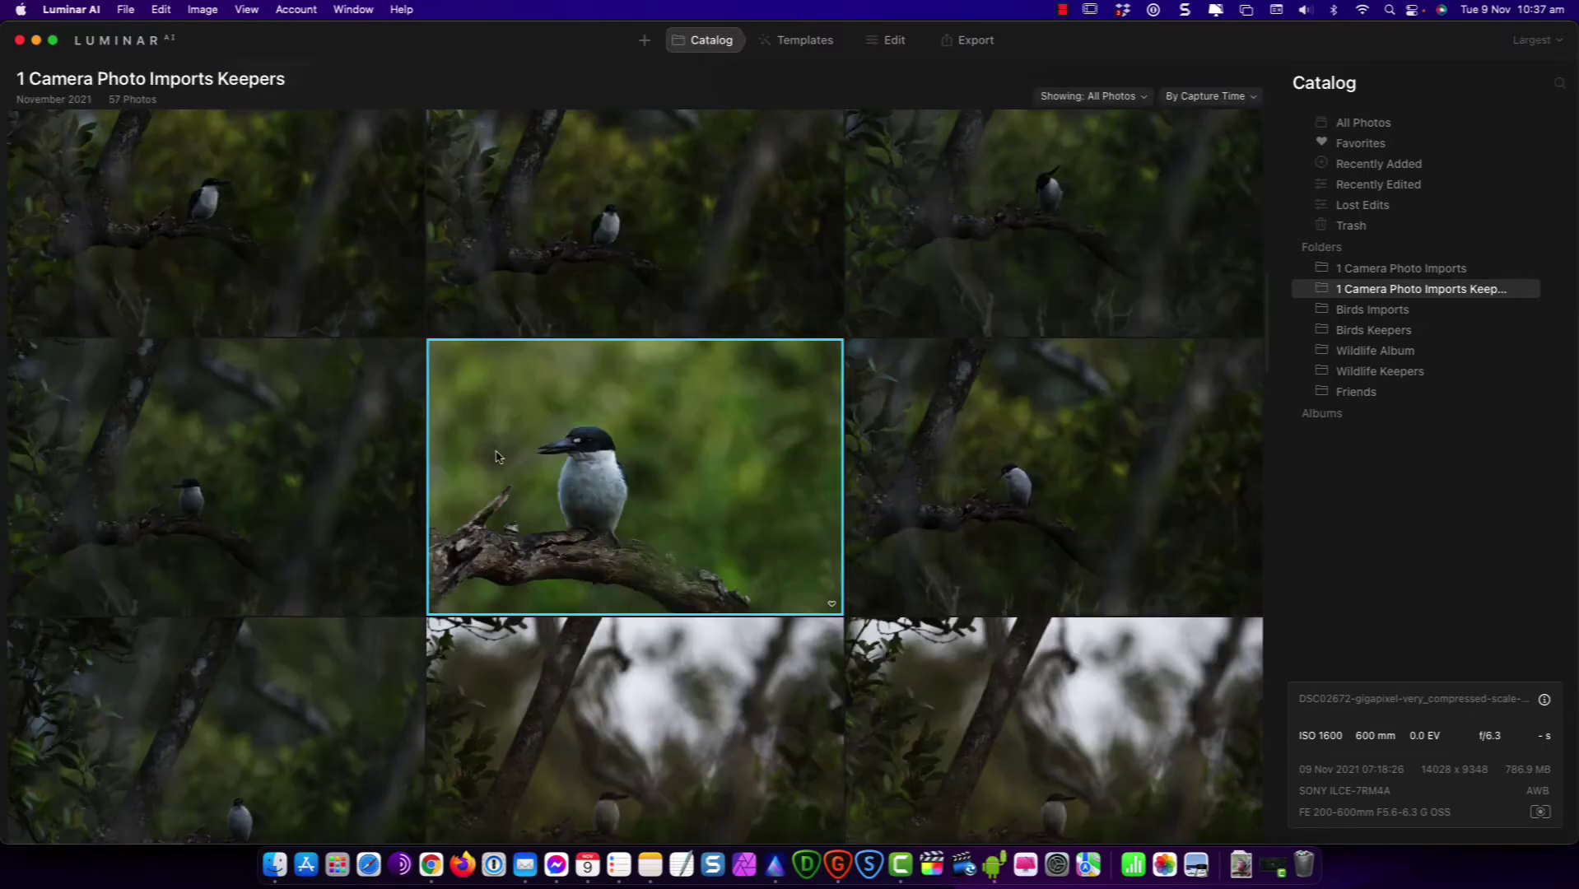
Compare both thumbnails and open the original DSC02672.ARW on its own
{"action": "left_click", "coordinate": [280, 454]}
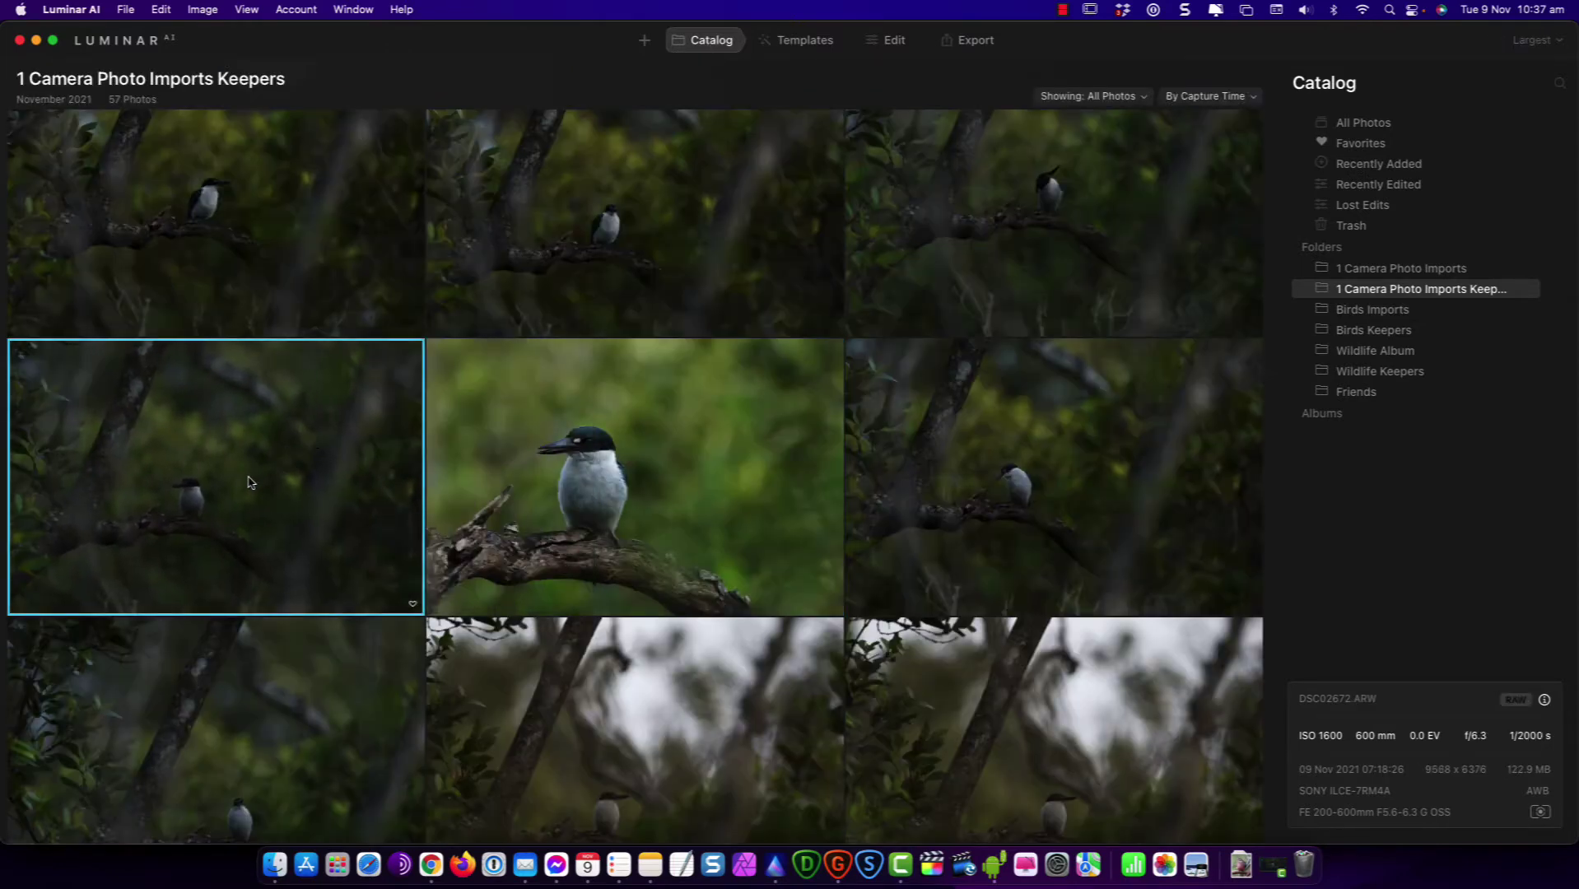
{"action": "left_click", "coordinate": [583, 455]}
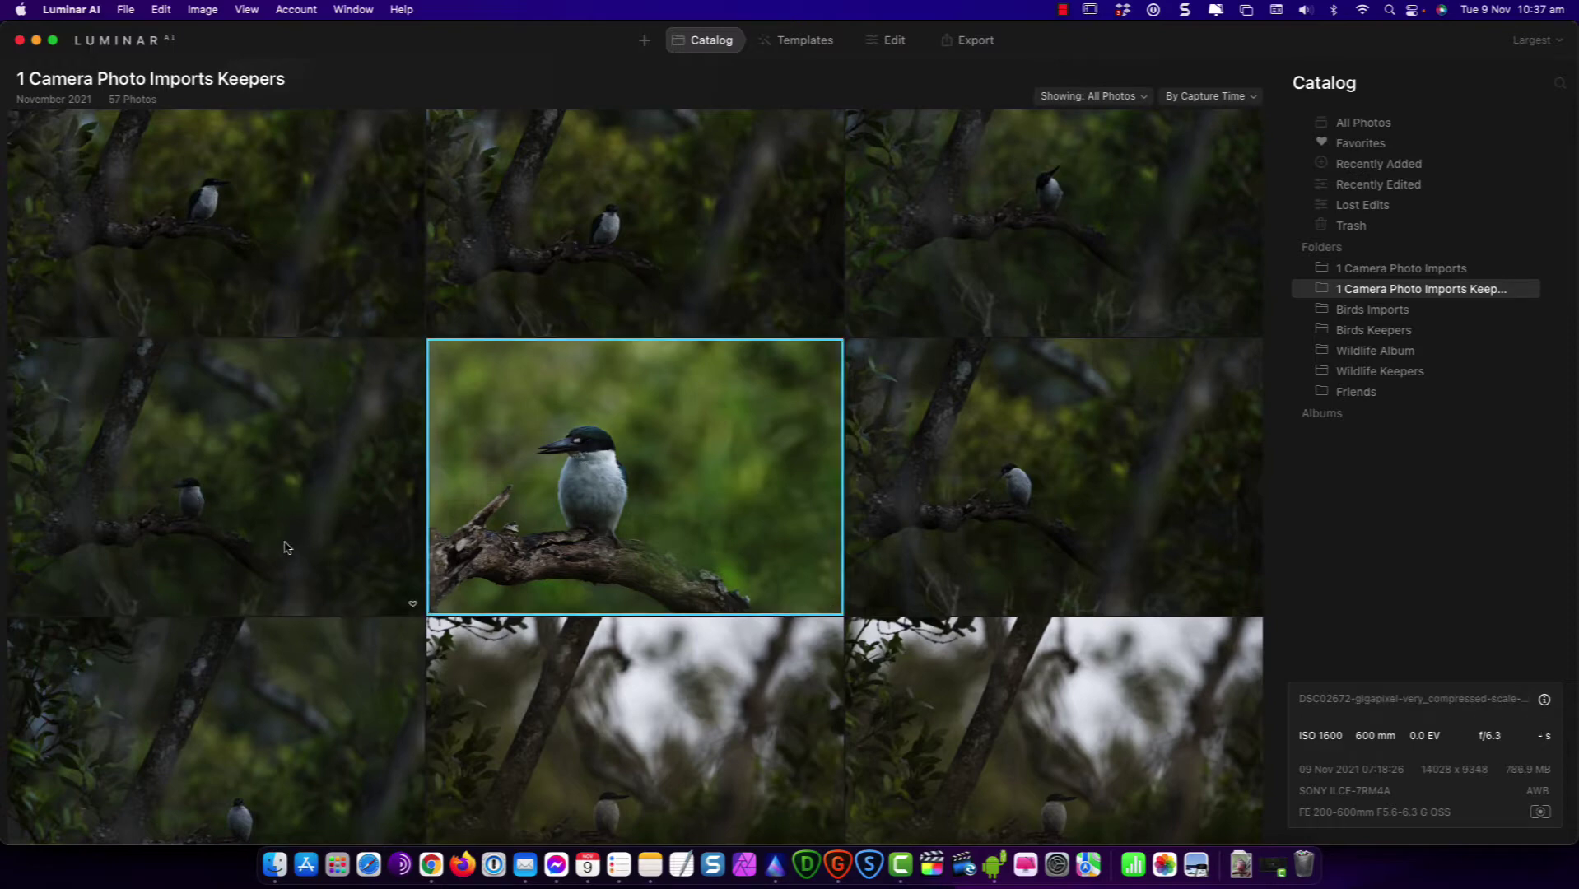
{"action": "double_click", "coordinate": [215, 506]}
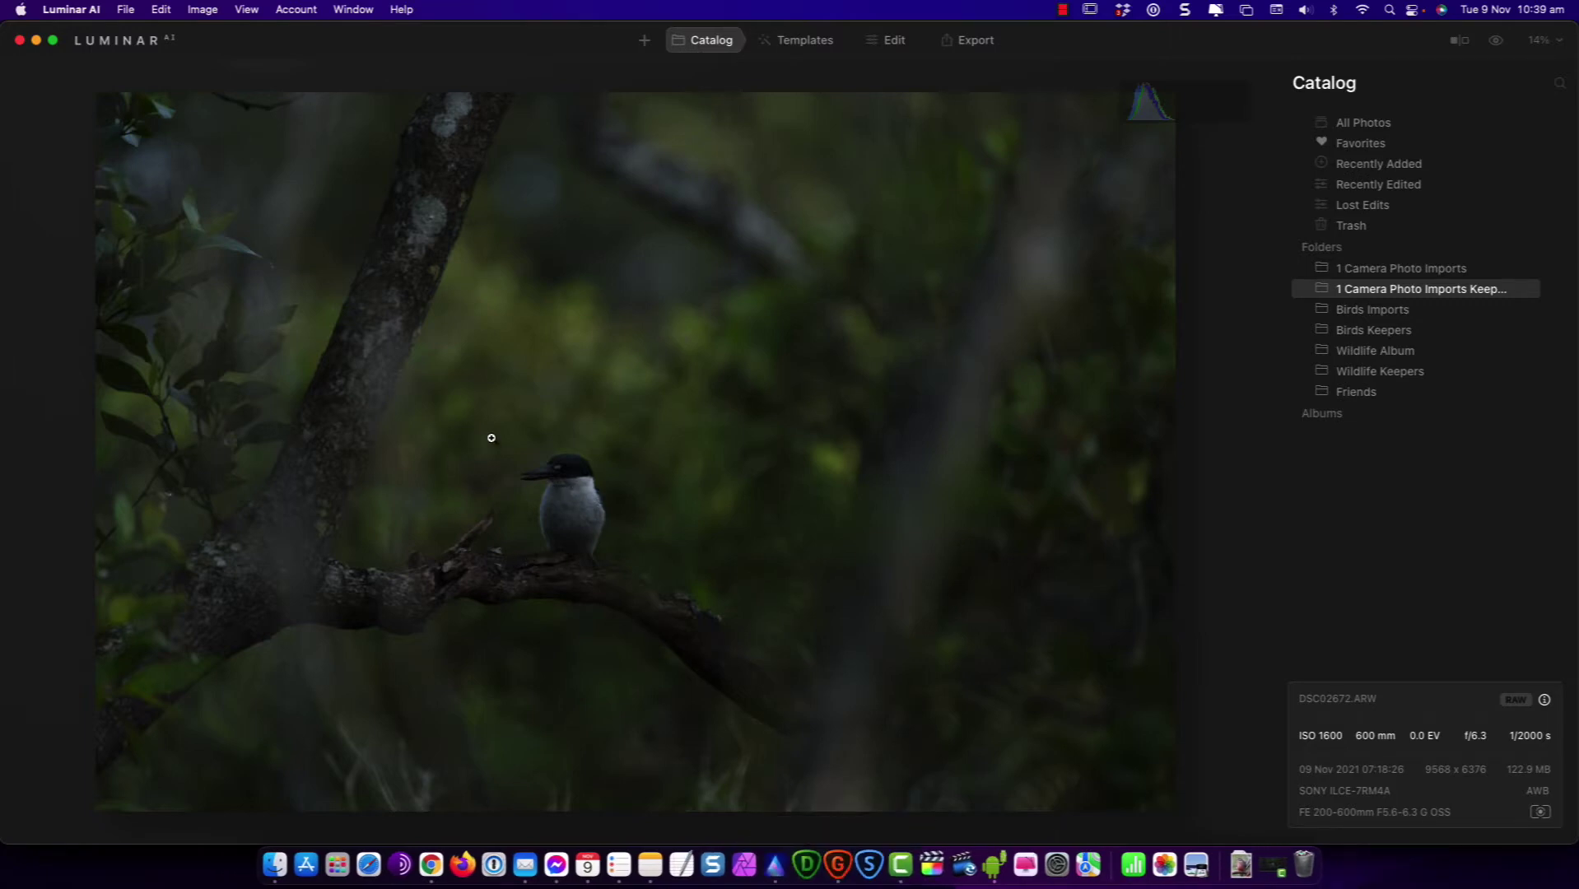
Zoom the original kingfisher photo to 100% on the bird's head
{"action": "left_click", "coordinate": [622, 482]}
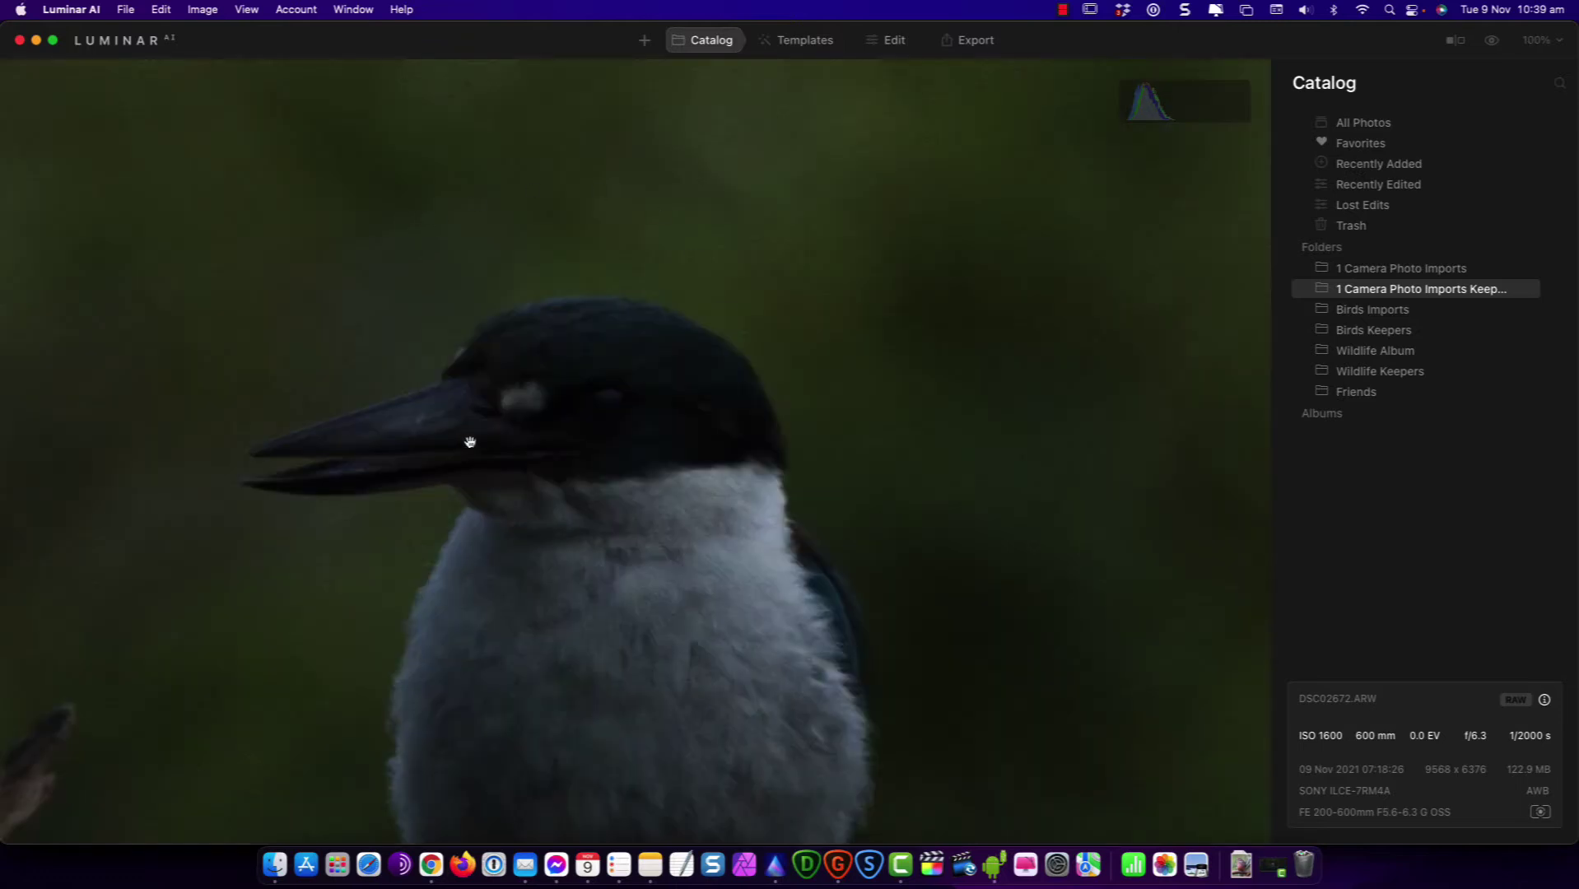
In the Edit module, raise Enhance Accent to 41
{"action": "left_click", "coordinate": [888, 40]}
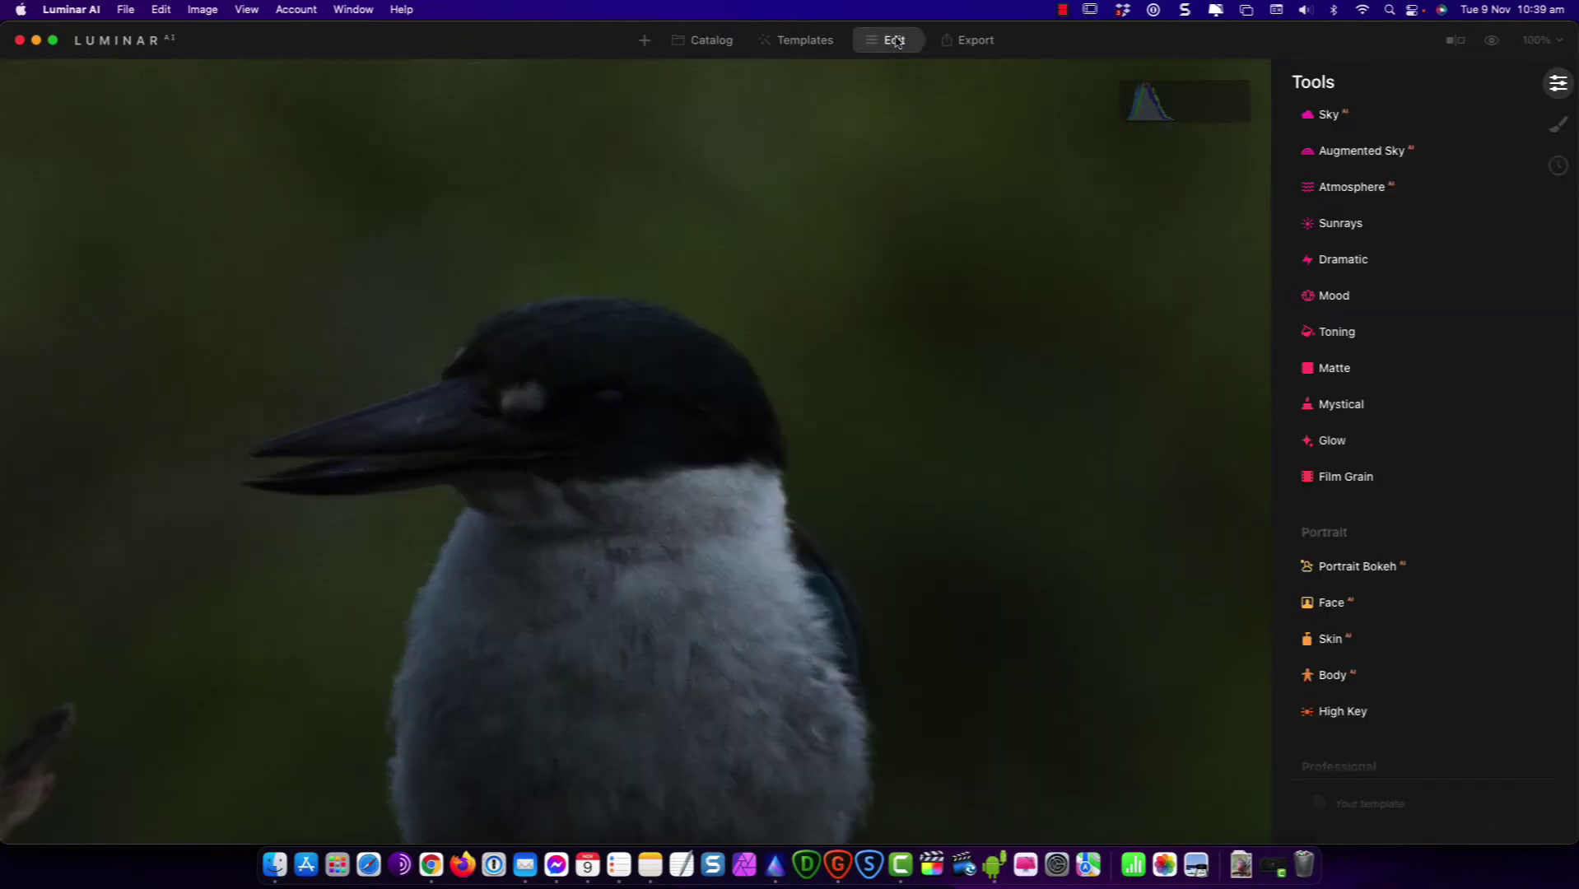
{"action": "scroll", "coordinate": [1392, 395], "scroll_direction": "up", "scroll_amount": 10}
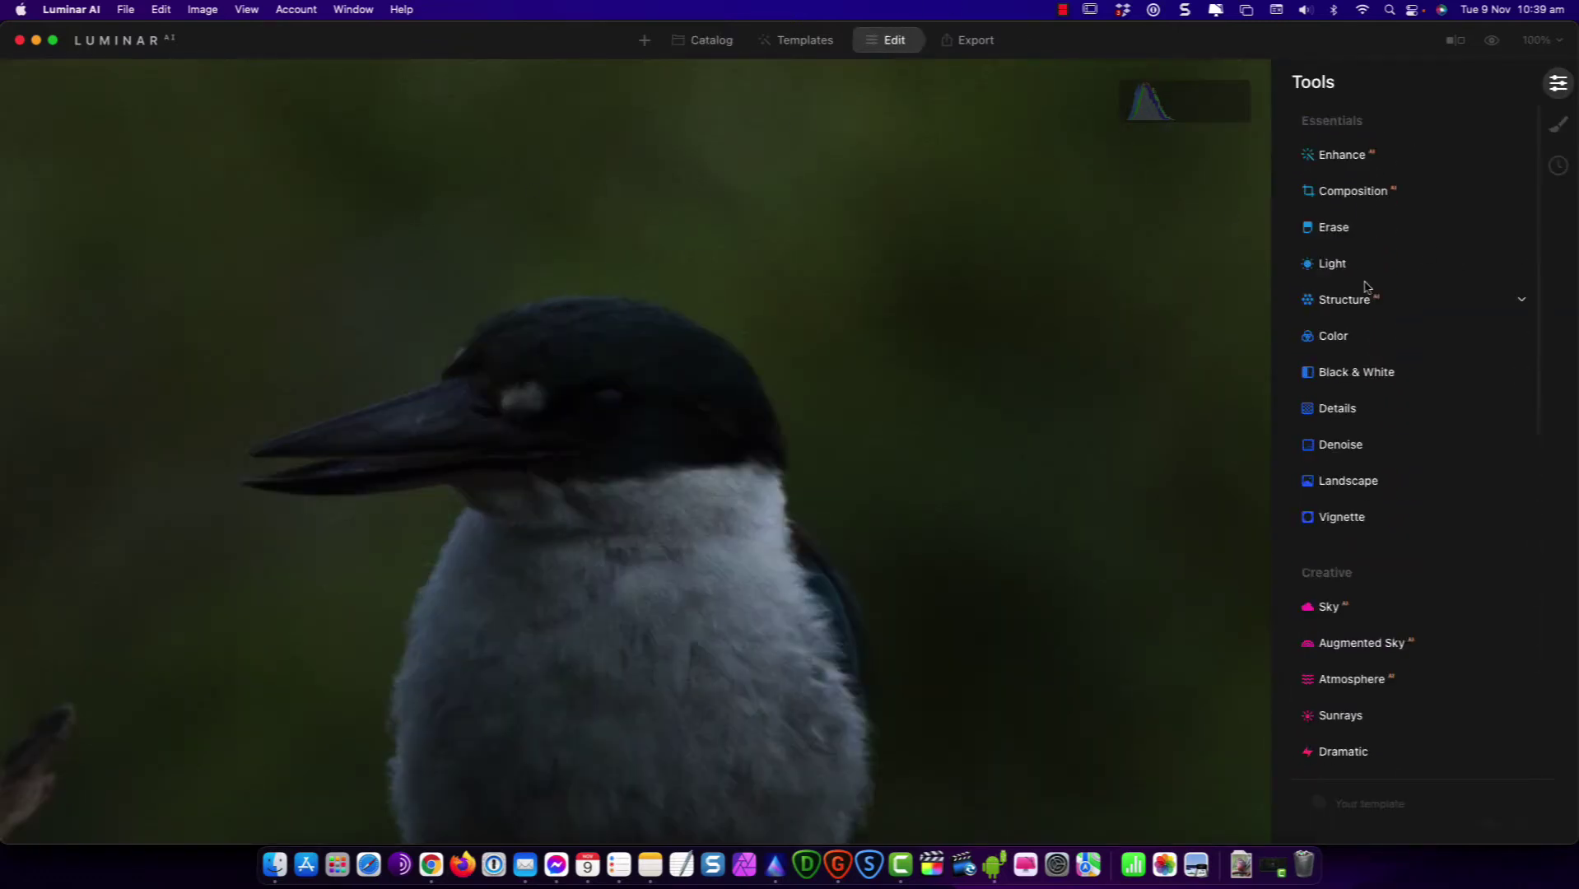
{"action": "left_click", "coordinate": [1340, 157]}
{"action": "left_click_drag", "start_coordinate": [1333, 213], "coordinate": [1389, 214]}
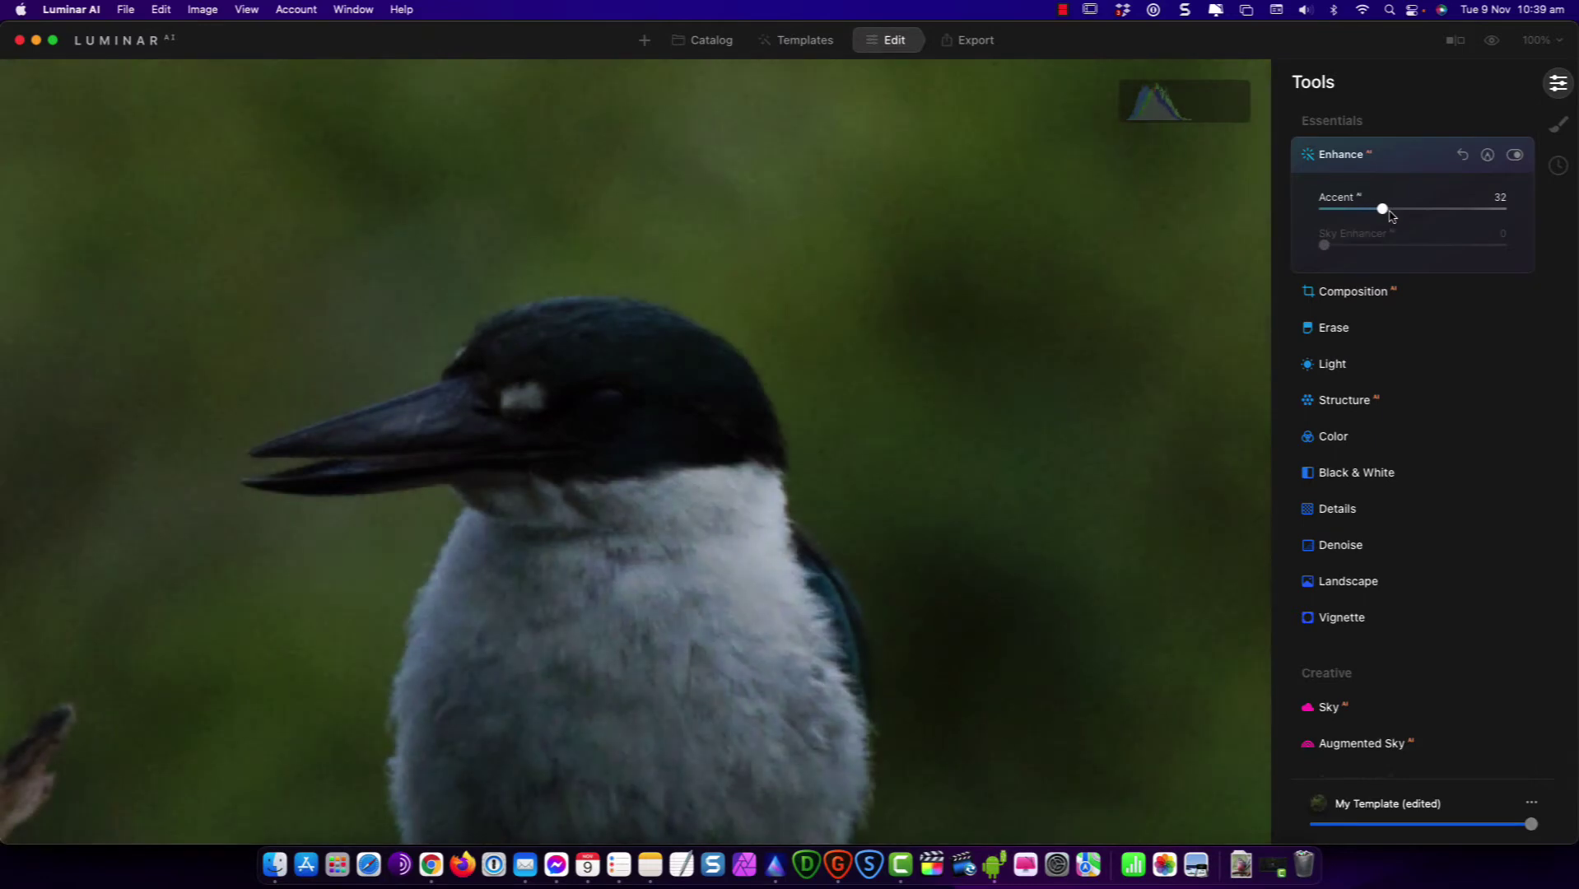
{"action": "scroll", "coordinate": [718, 370], "scroll_direction": "down", "scroll_amount": 5}
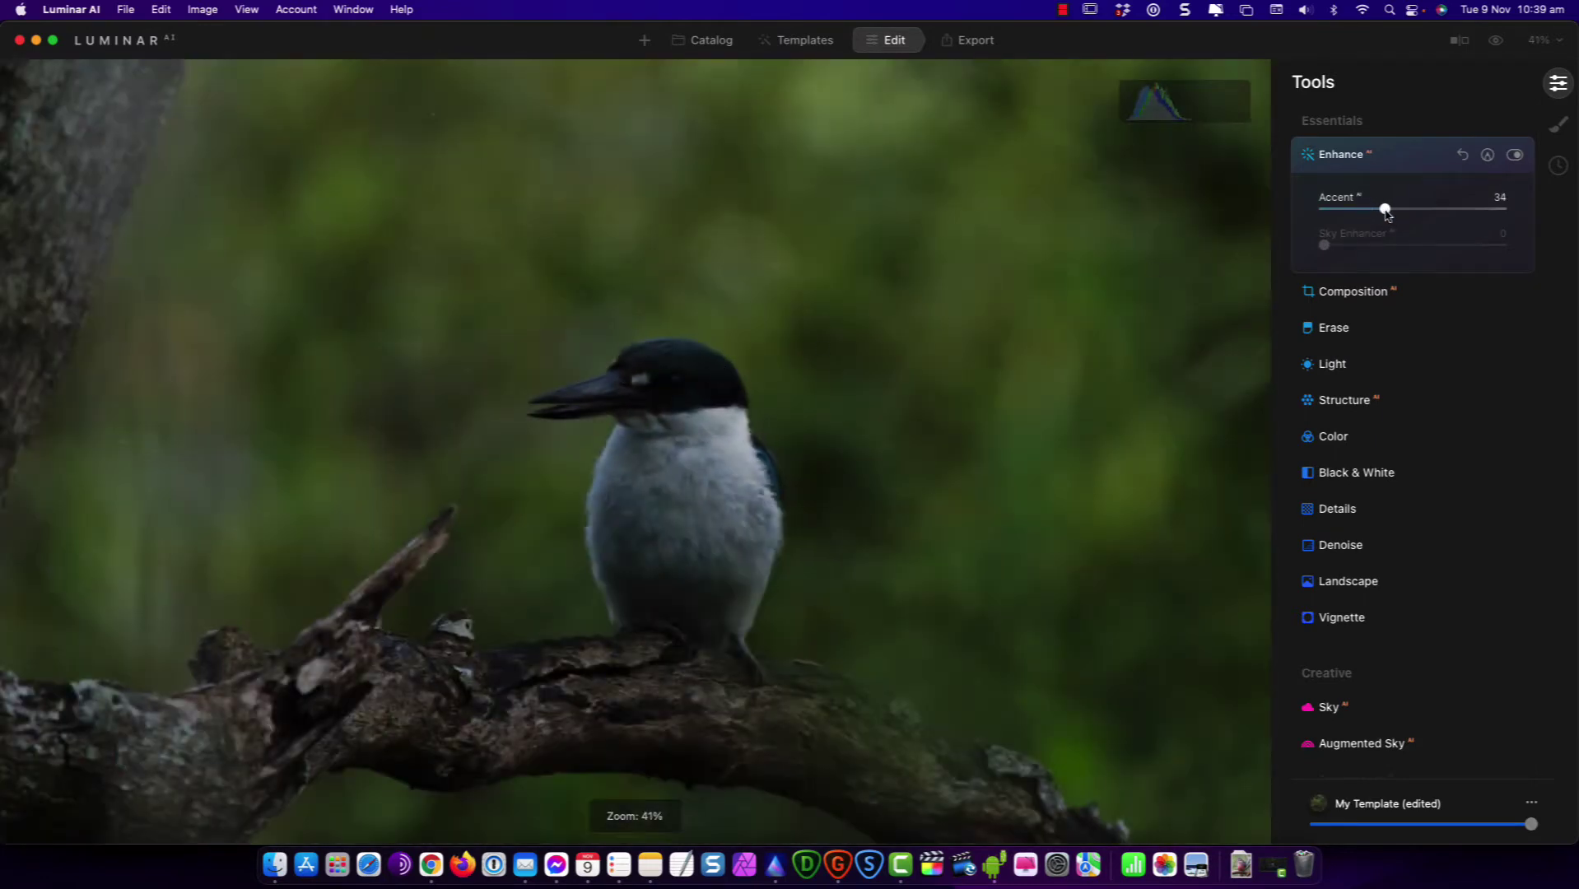
{"action": "left_click_drag", "start_coordinate": [1382, 209], "coordinate": [1401, 212]}
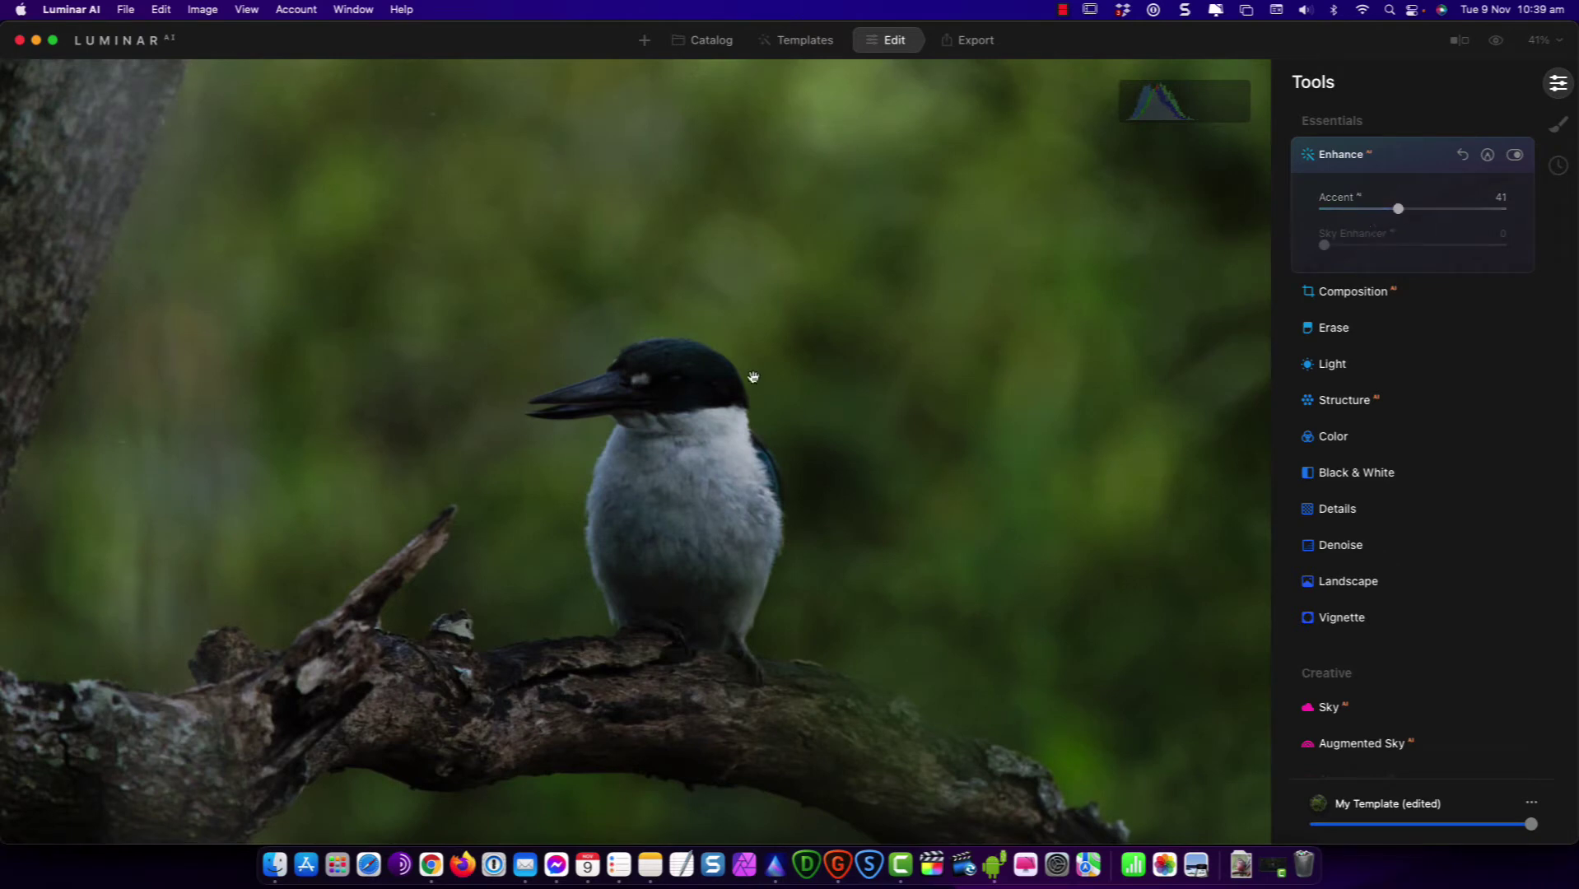
Set Light Exposure to 0.52 and Smart Contrast to 8
{"action": "left_click", "coordinate": [1335, 369]}
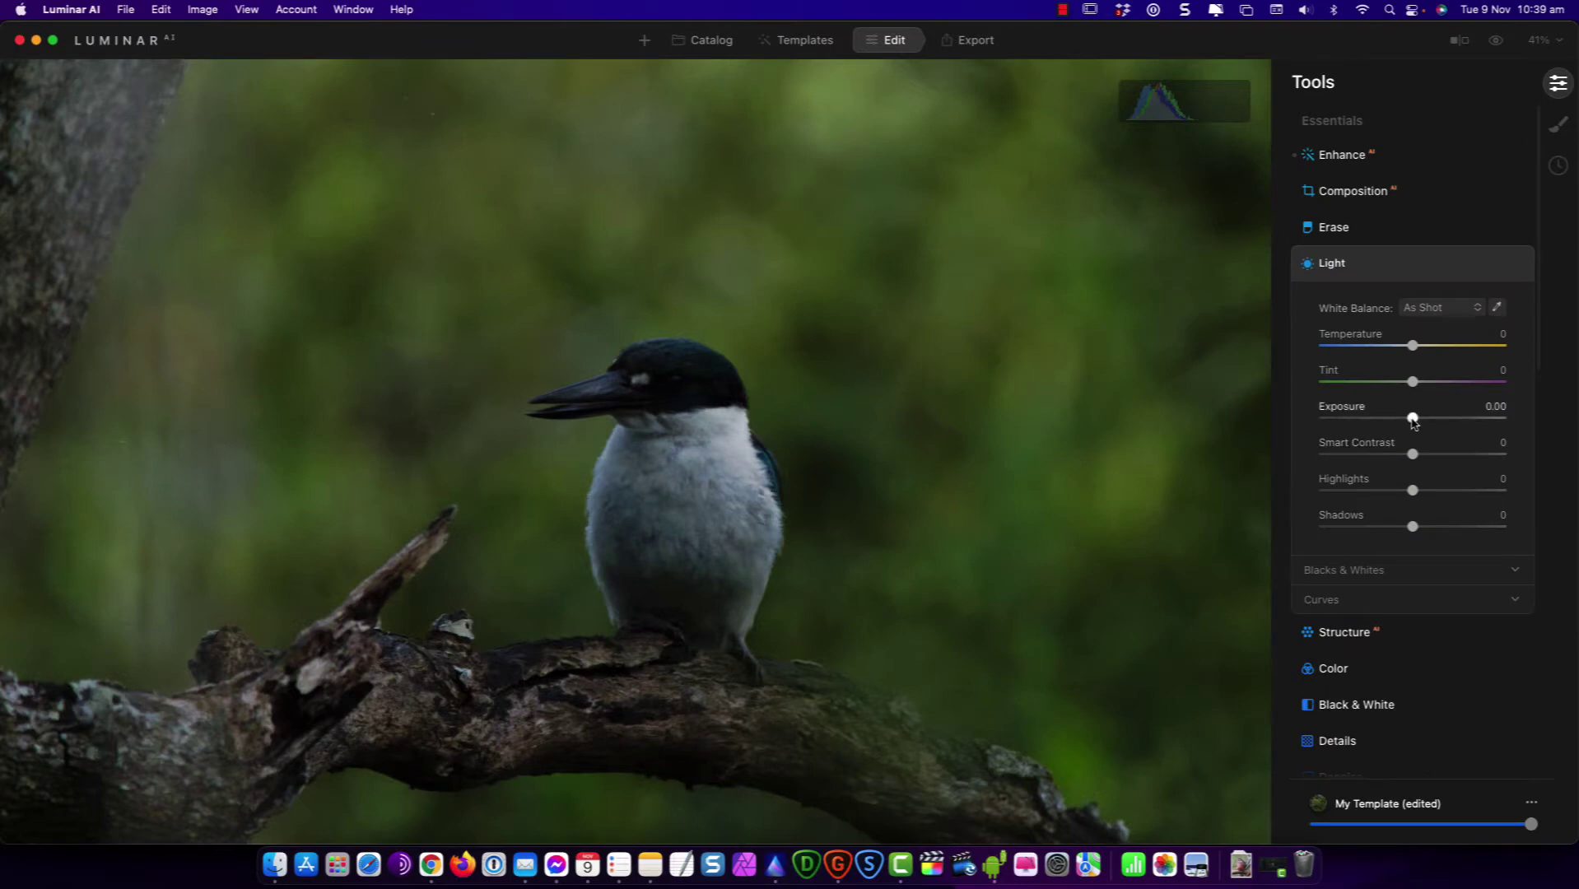
{"action": "left_click_drag", "start_coordinate": [1414, 418], "coordinate": [1423, 455]}
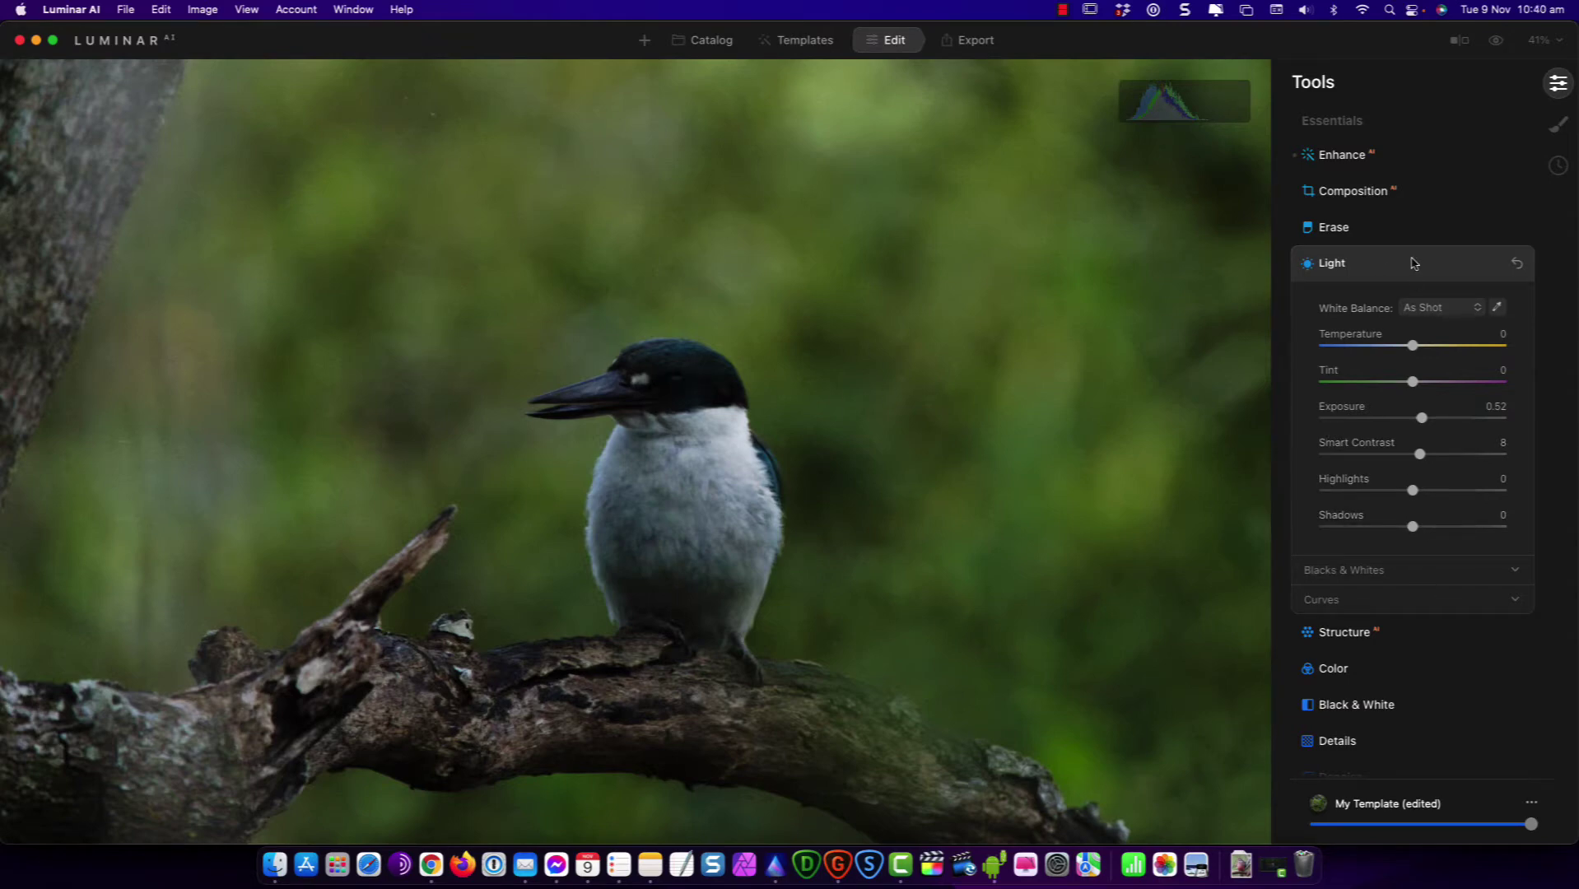
{"action": "left_click", "coordinate": [1379, 270]}
Paint Dodge & Burn Lighten strokes over the bird's eye patch at Strength 18
{"action": "scroll", "coordinate": [1381, 481], "scroll_direction": "down", "scroll_amount": 3}
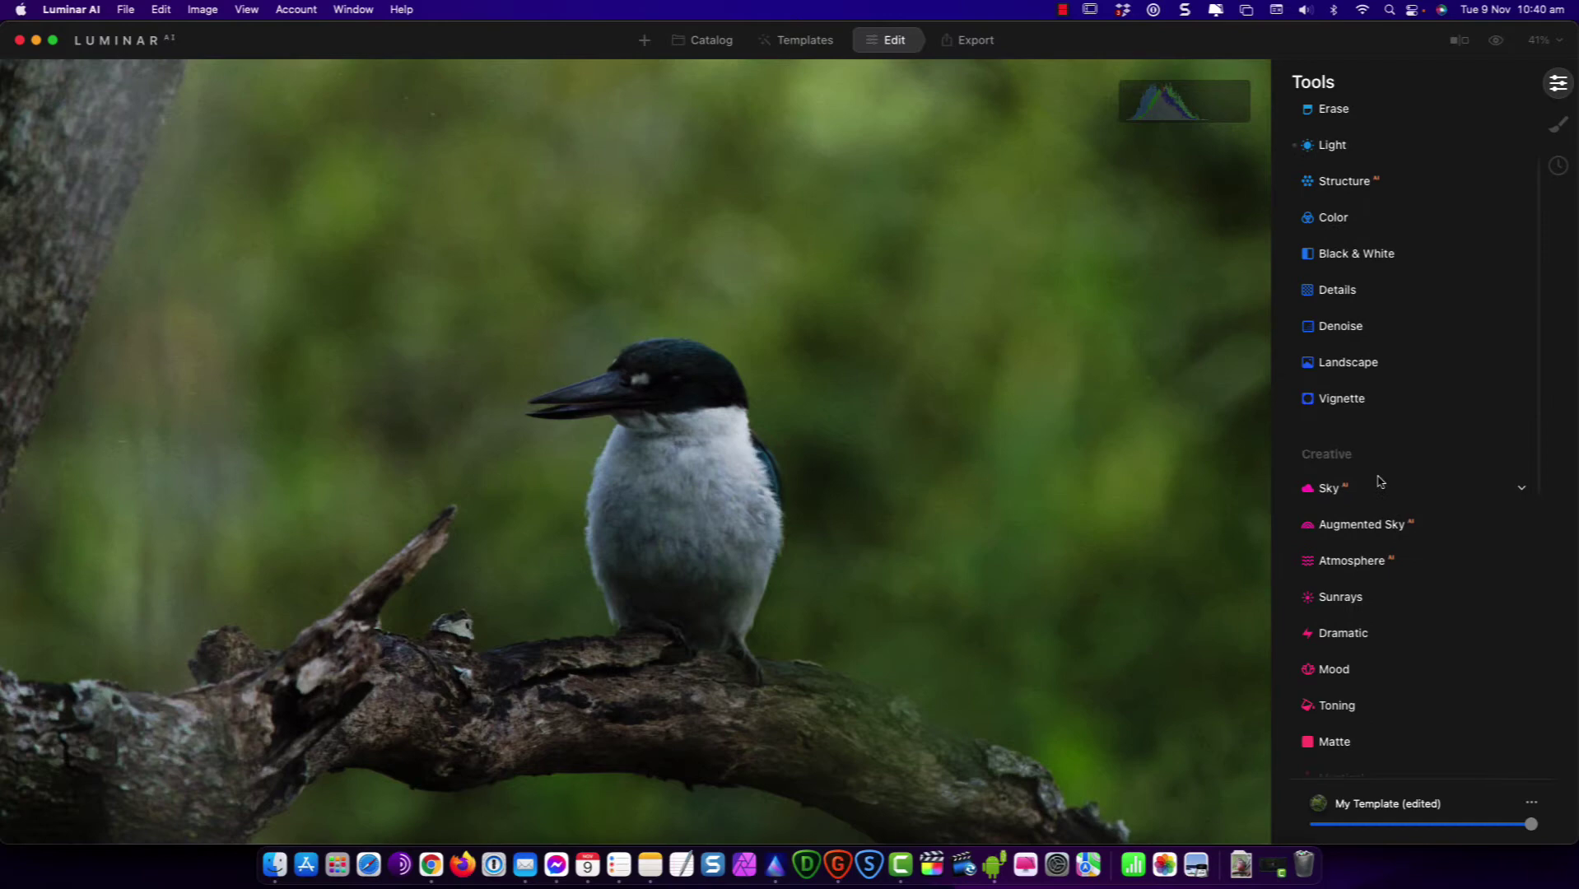
{"action": "scroll", "coordinate": [1380, 482], "scroll_direction": "down", "scroll_amount": 7}
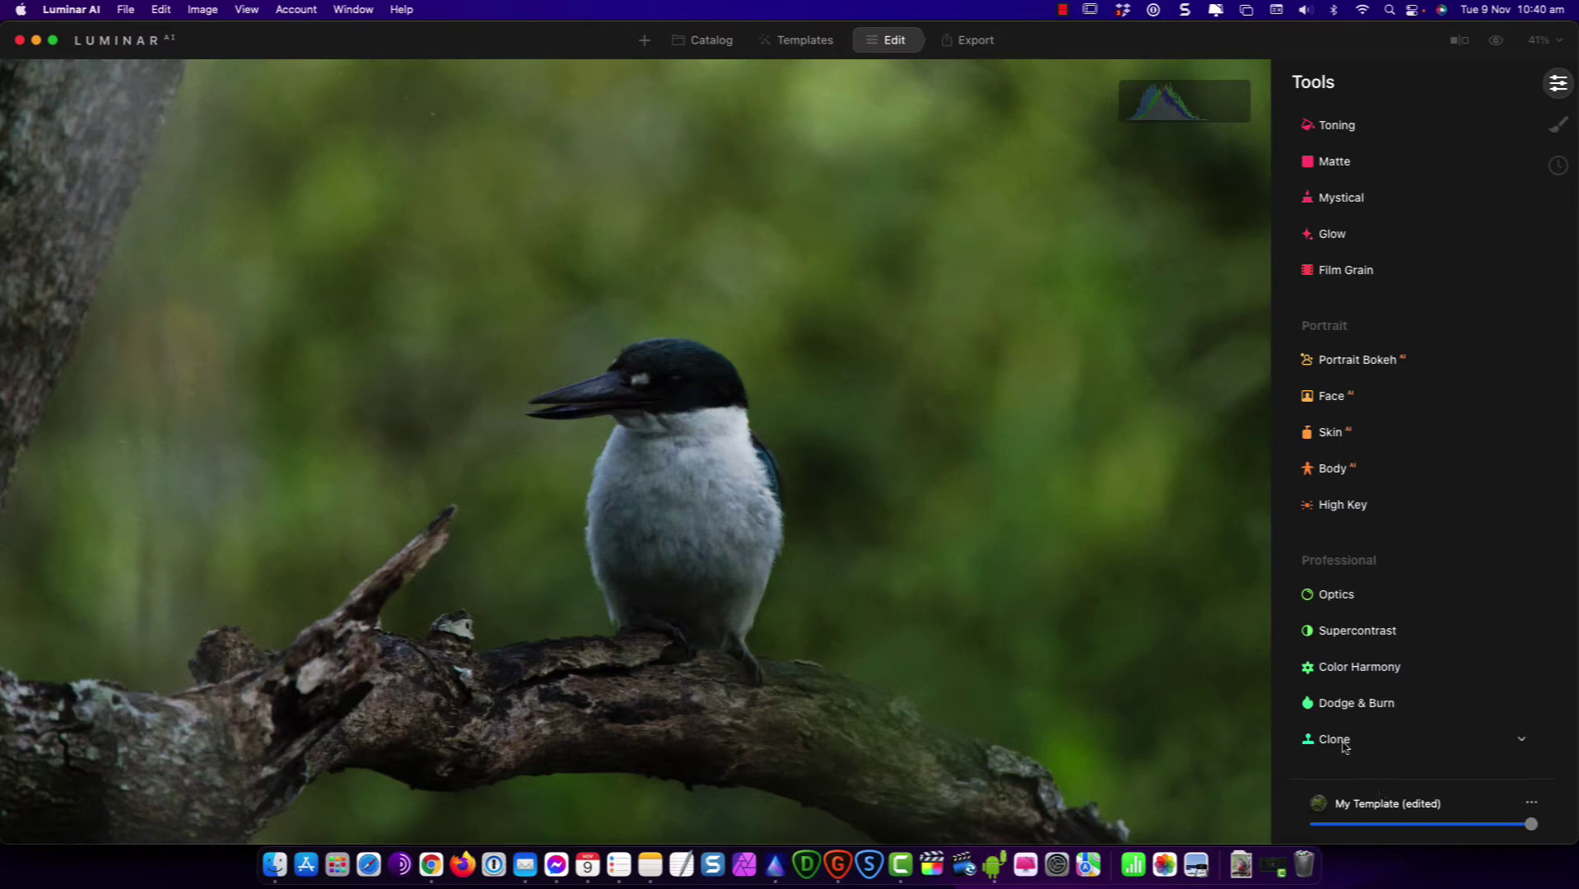
{"action": "left_click", "coordinate": [1345, 706]}
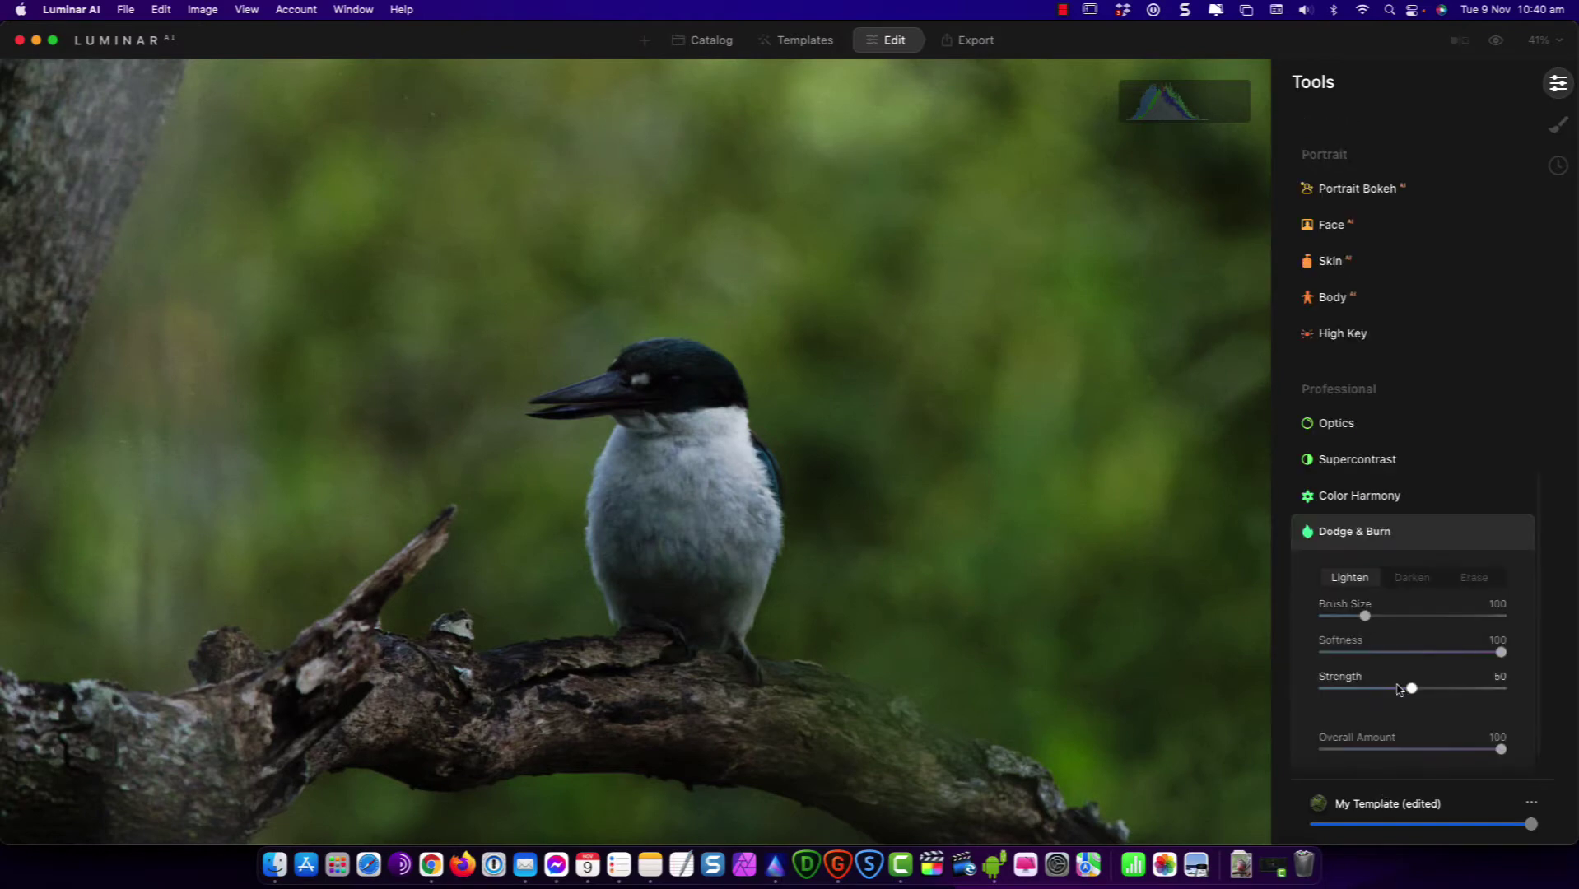
{"action": "scroll", "coordinate": [720, 385], "scroll_direction": "up", "scroll_amount": 3}
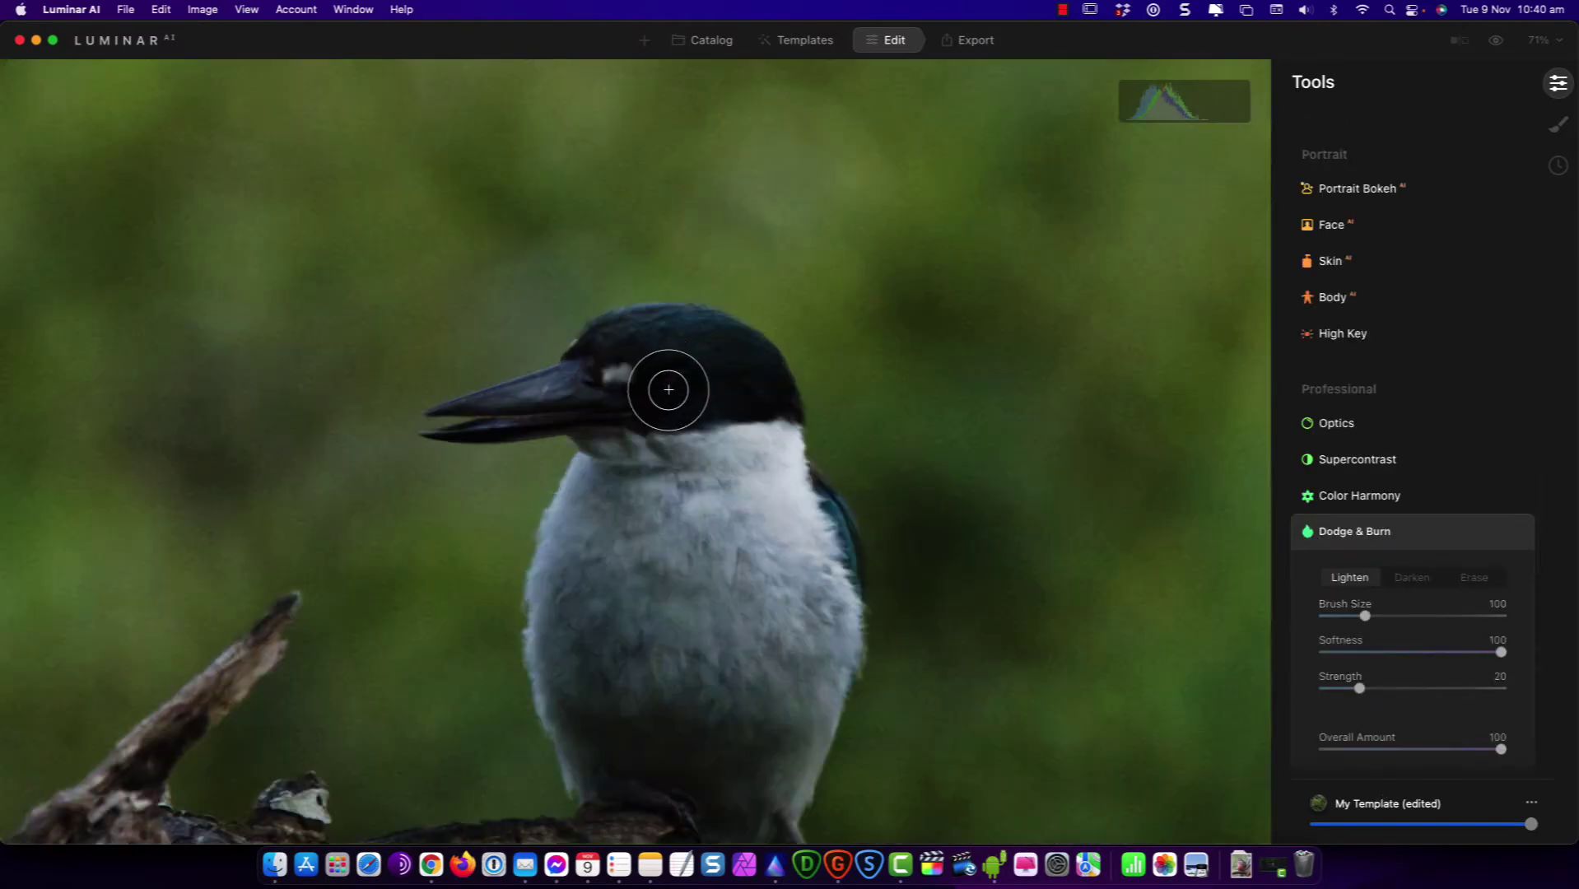
{"action": "mouse_move", "coordinate": [665, 383]}
{"action": "left_mouse_down"}
{"action": "mouse_move", "coordinate": [620, 367]}
{"action": "mouse_move", "coordinate": [709, 367]}
{"action": "left_mouse_up"}
{"action": "mouse_move", "coordinate": [1359, 689]}
{"action": "left_mouse_down"}
{"action": "mouse_move", "coordinate": [1379, 689]}
{"action": "mouse_move", "coordinate": [1358, 692]}
{"action": "left_mouse_up"}
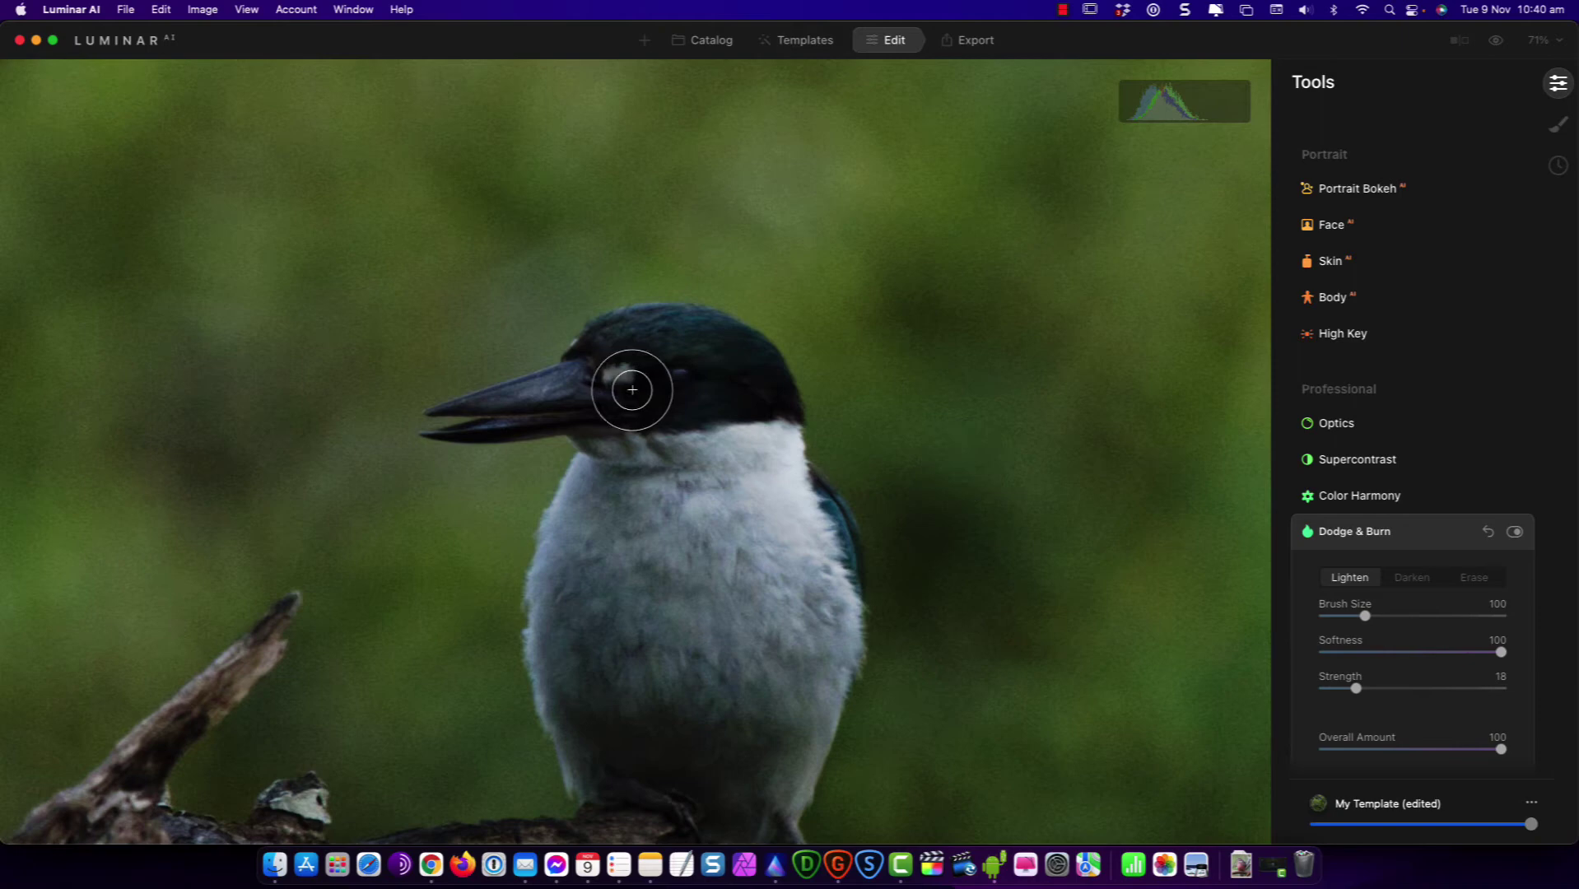
Toggle the dodge effect off and on to compare, then collapse Dodge & Burn
{"action": "scroll", "coordinate": [623, 392], "scroll_direction": "up", "scroll_amount": 2}
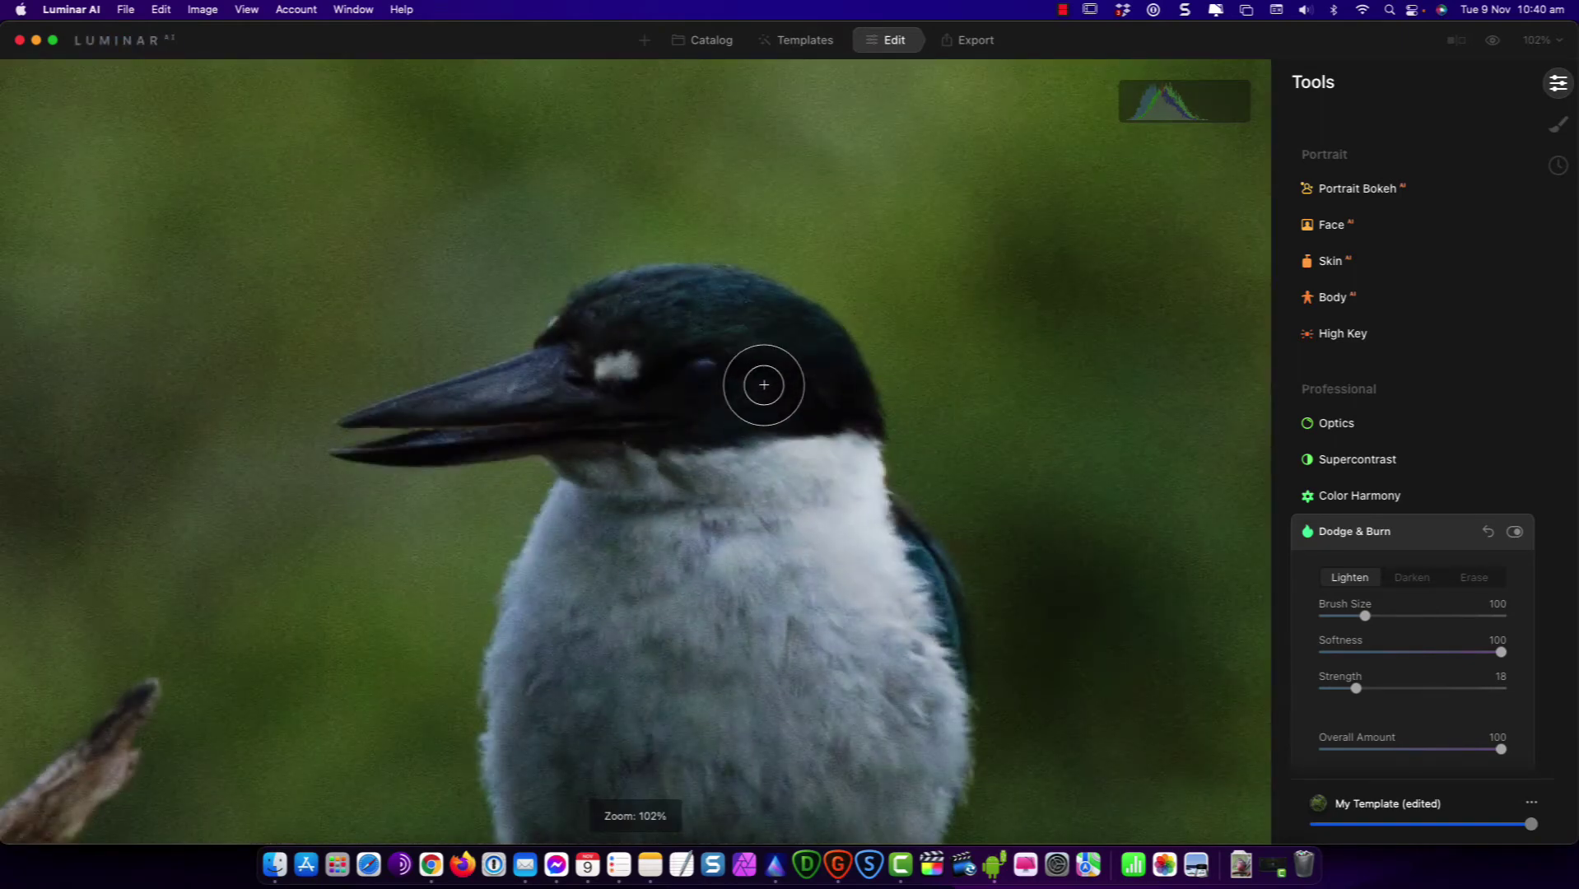
{"action": "scroll", "coordinate": [831, 412], "scroll_direction": "down", "scroll_amount": 2}
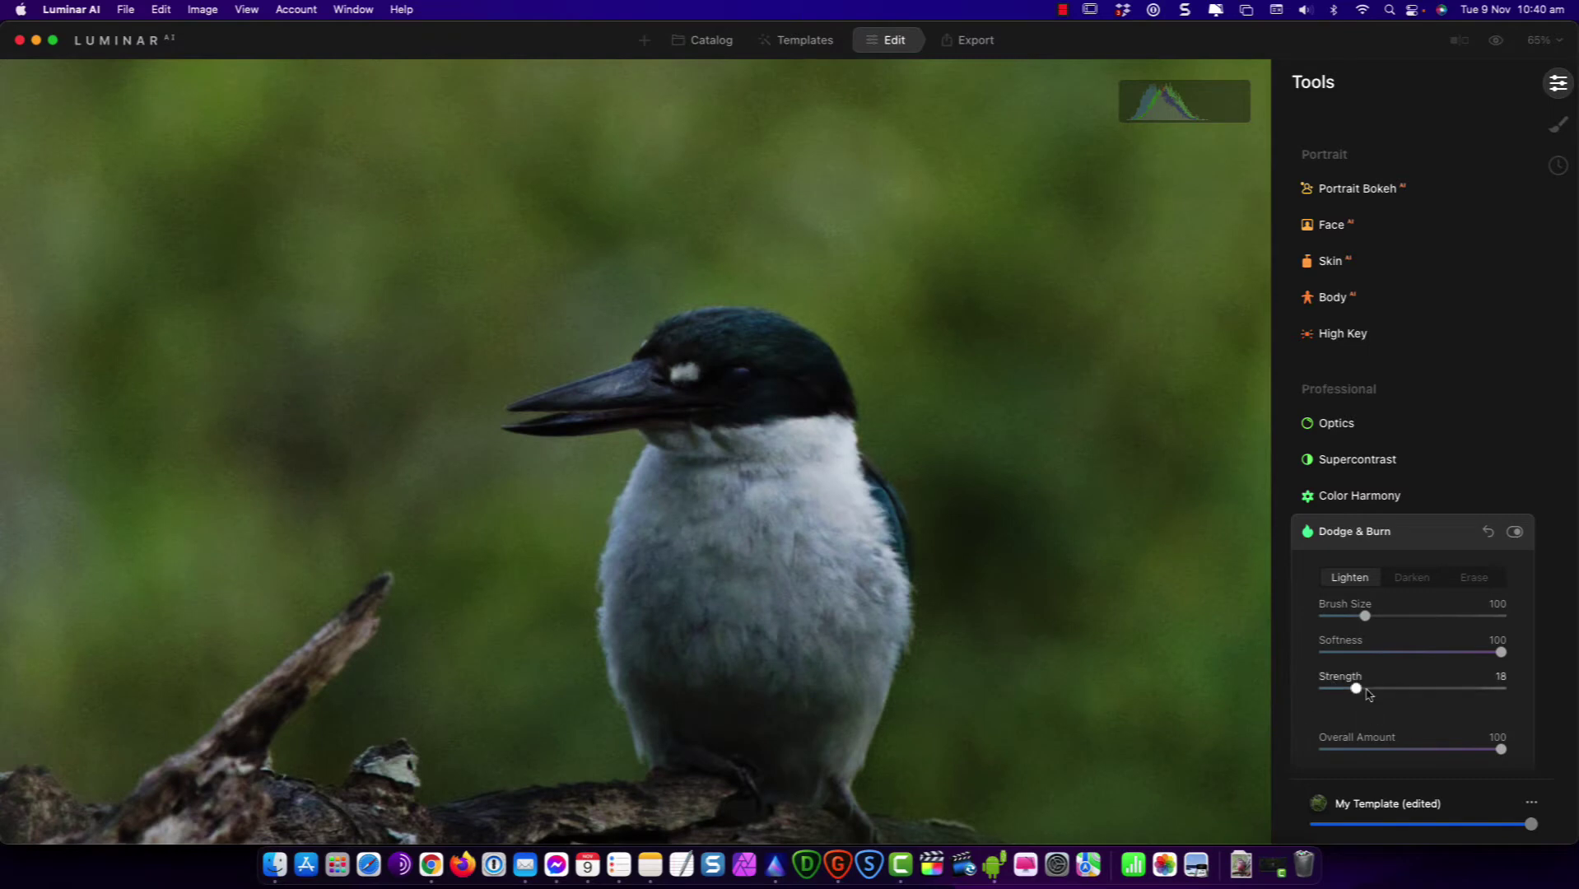
{"action": "left_click", "coordinate": [1514, 534]}
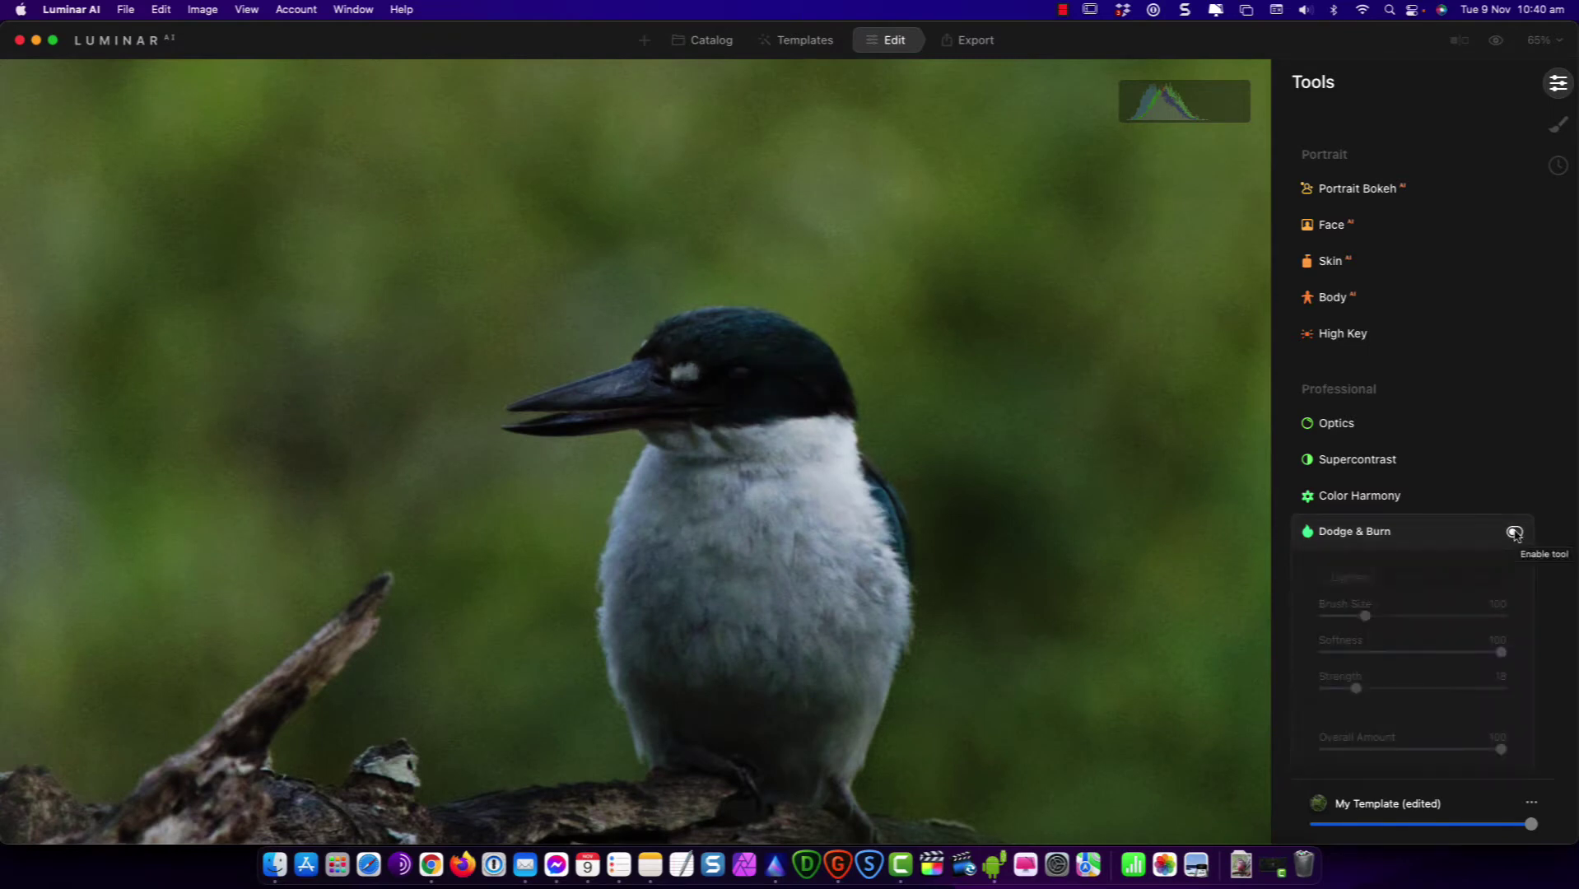
{"action": "left_click", "coordinate": [1515, 533]}
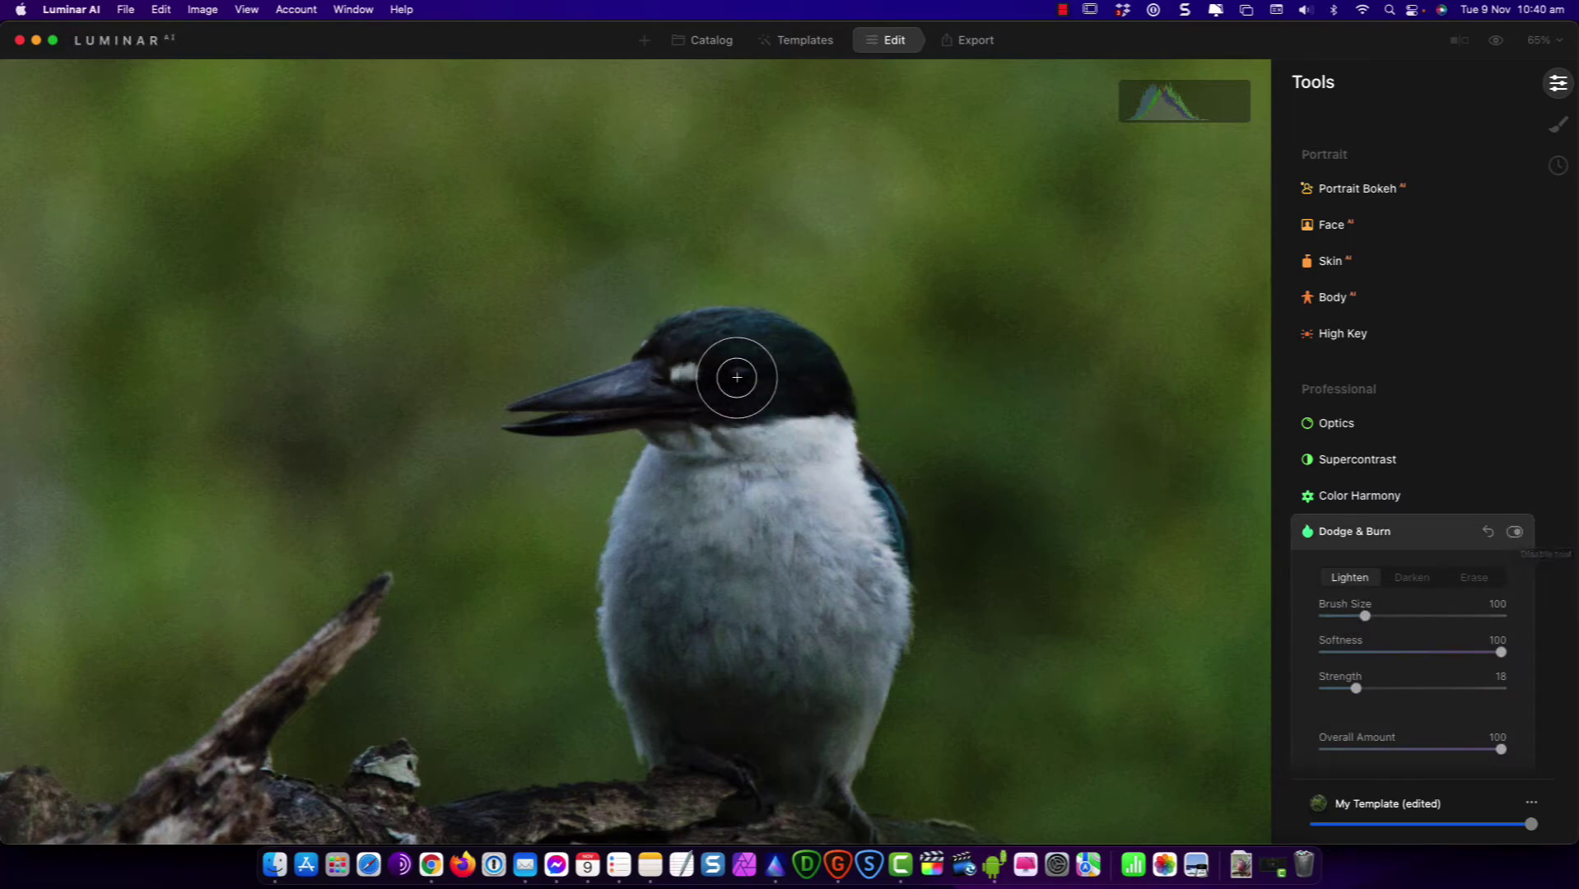
{"action": "left_click", "coordinate": [1414, 531]}
{"action": "scroll", "coordinate": [1422, 515], "scroll_direction": "up", "scroll_amount": 5}
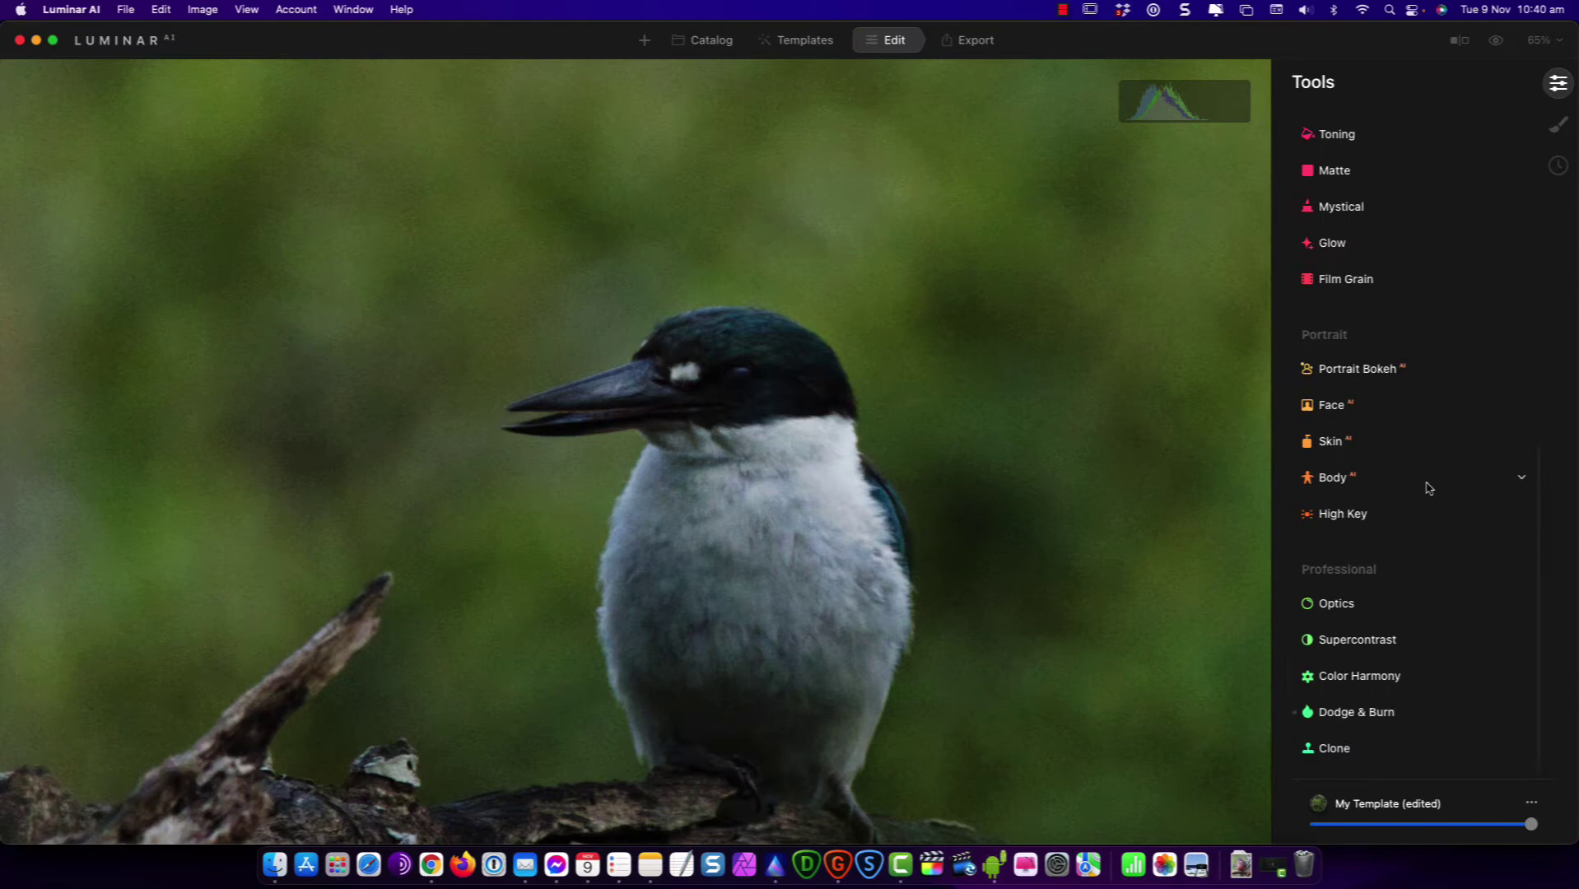
Crop tightly around the kingfisher on its branch and check the result at 100%
{"action": "scroll", "coordinate": [1419, 519], "scroll_direction": "up", "scroll_amount": 6}
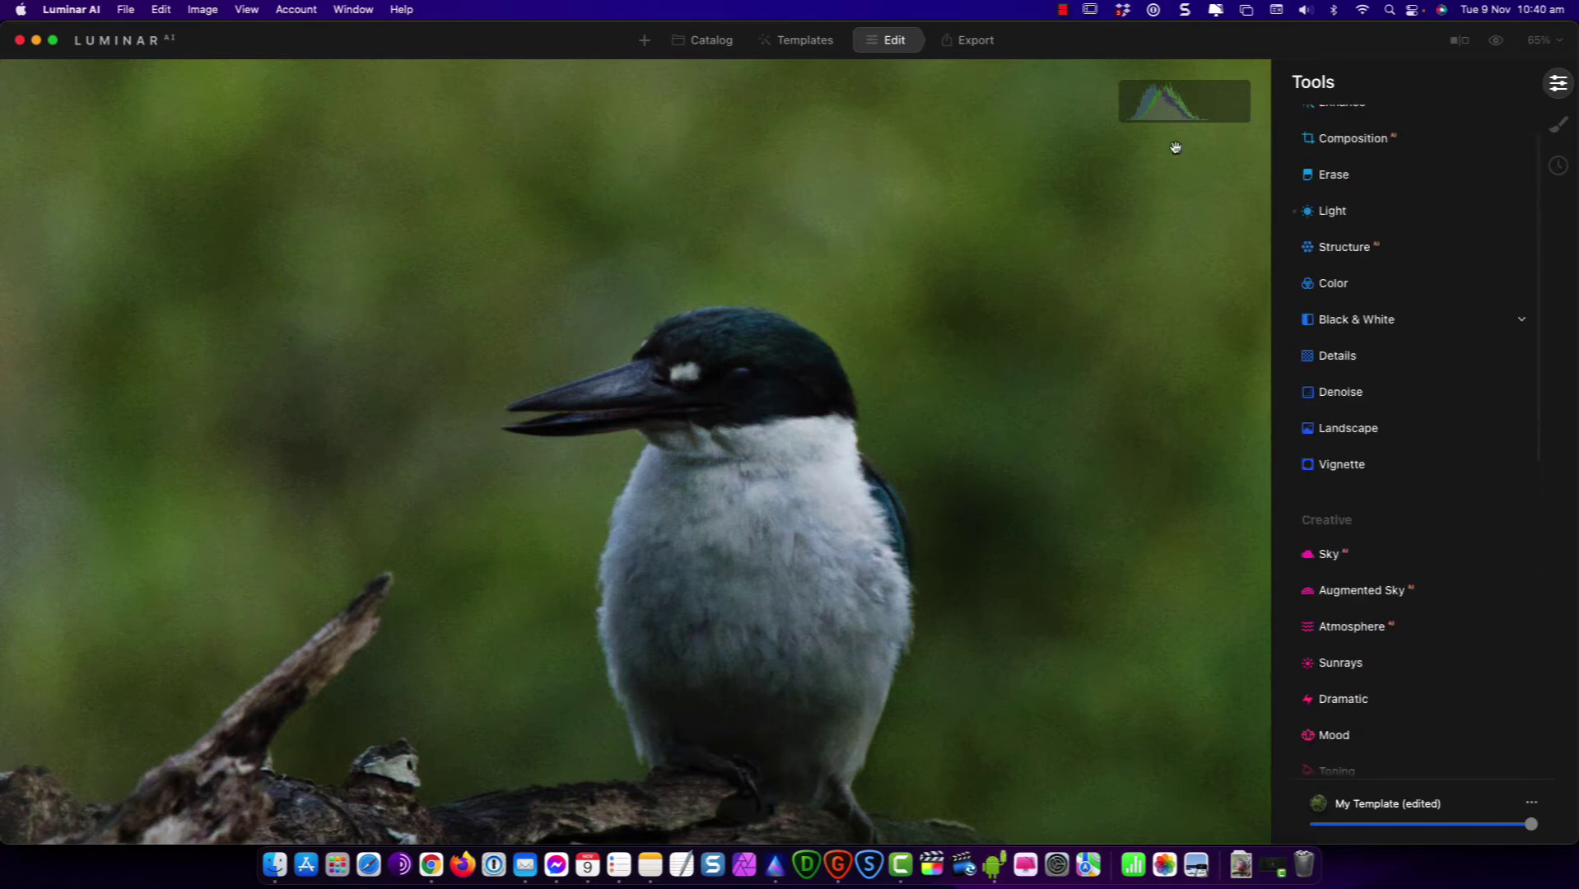
{"action": "left_click", "coordinate": [1352, 140]}
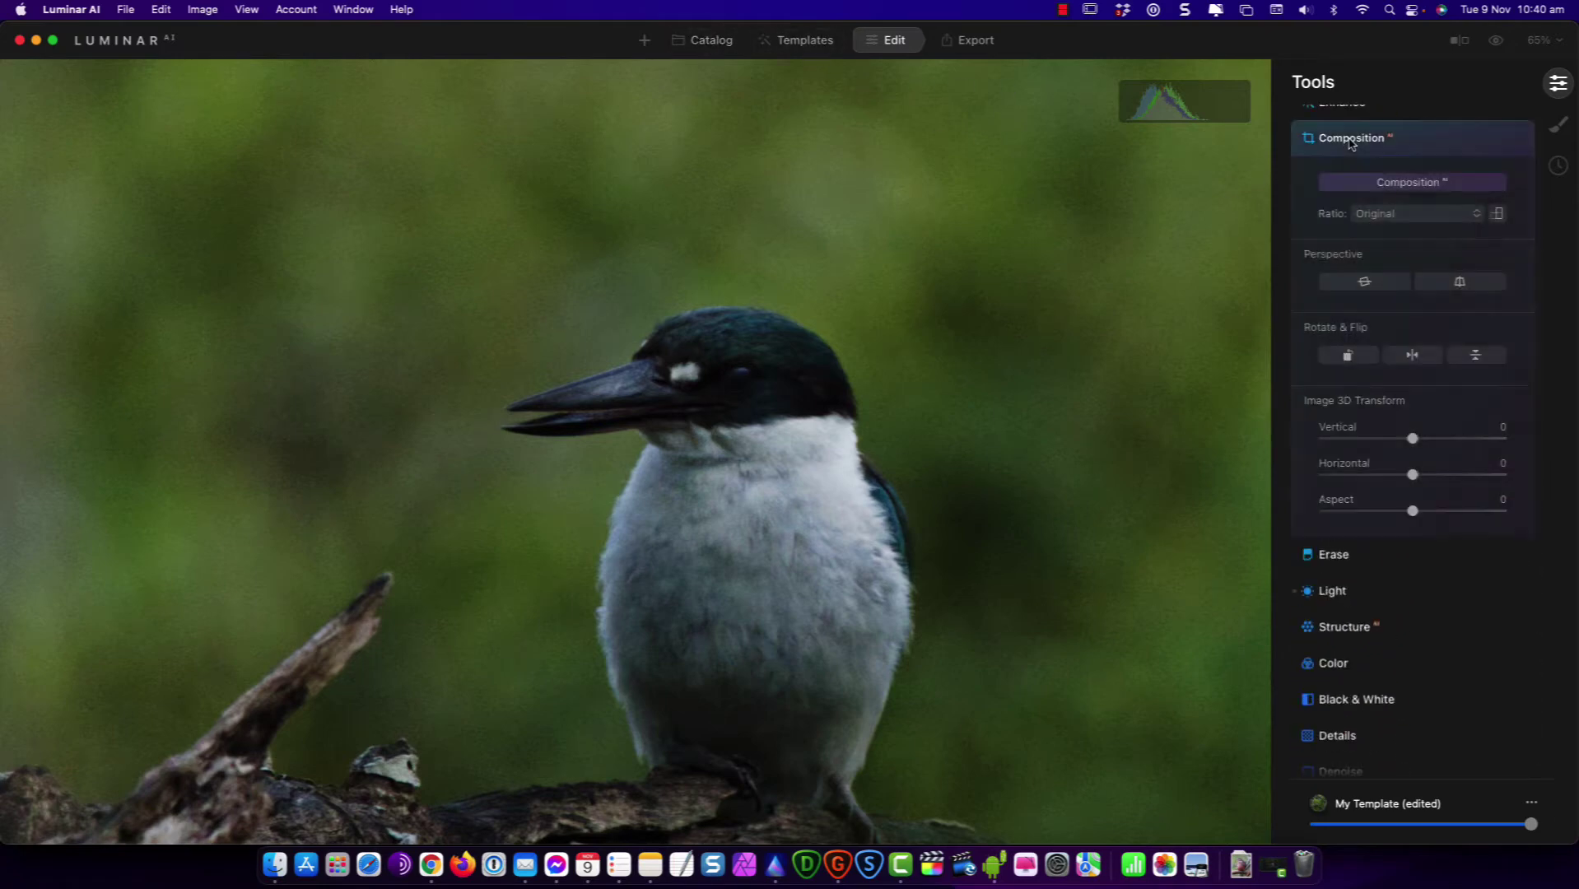
{"action": "left_click_drag", "start_coordinate": [101, 100], "coordinate": [764, 537]}
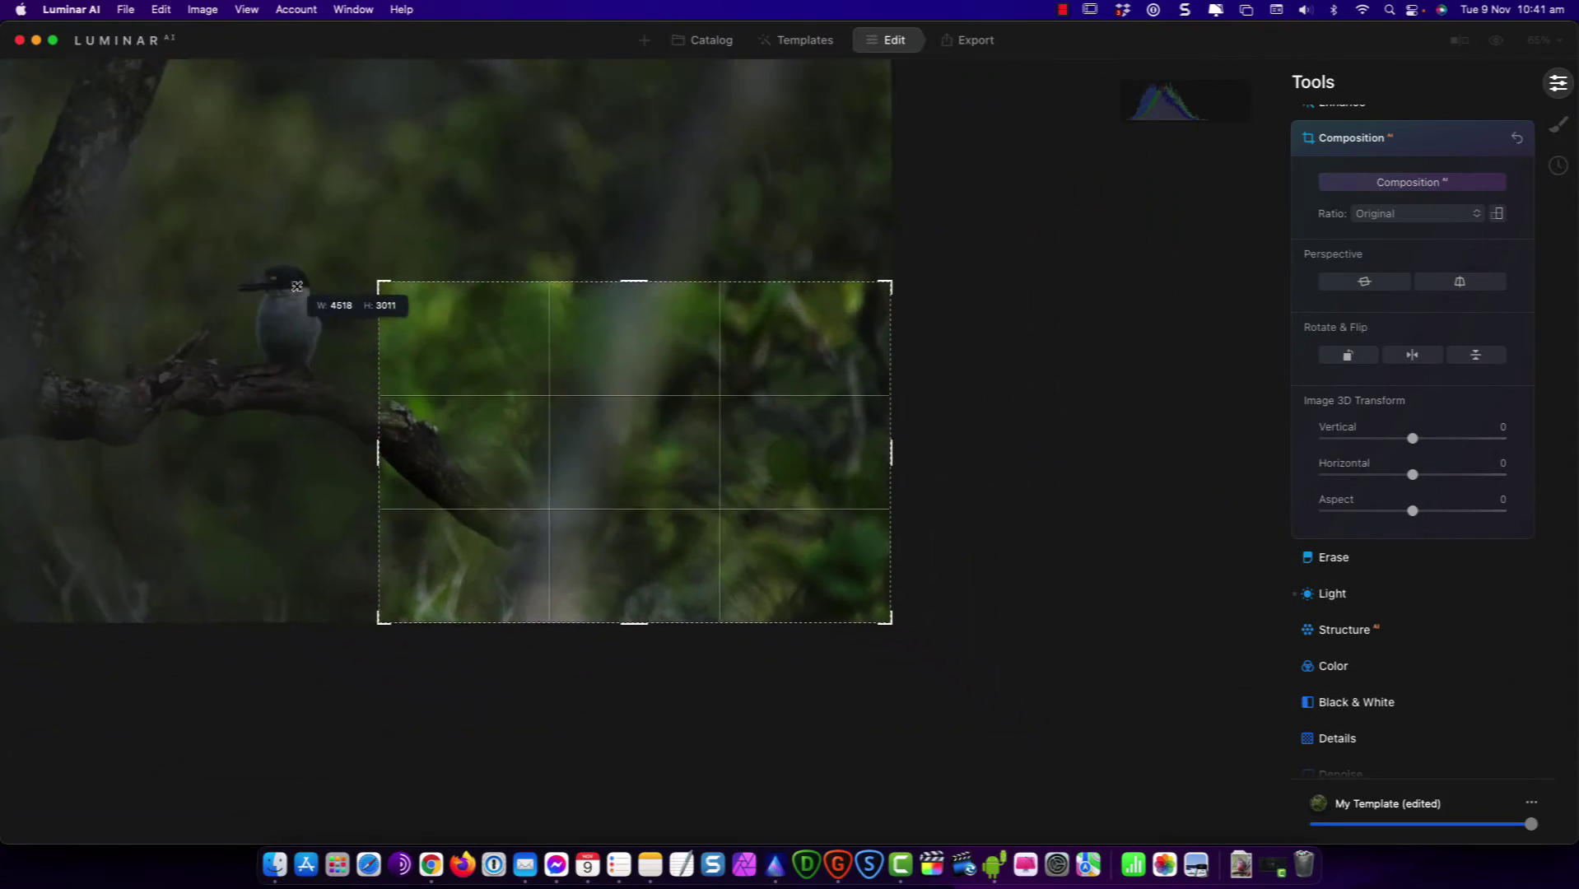
{"action": "left_click_drag", "start_coordinate": [521, 451], "coordinate": [881, 607]}
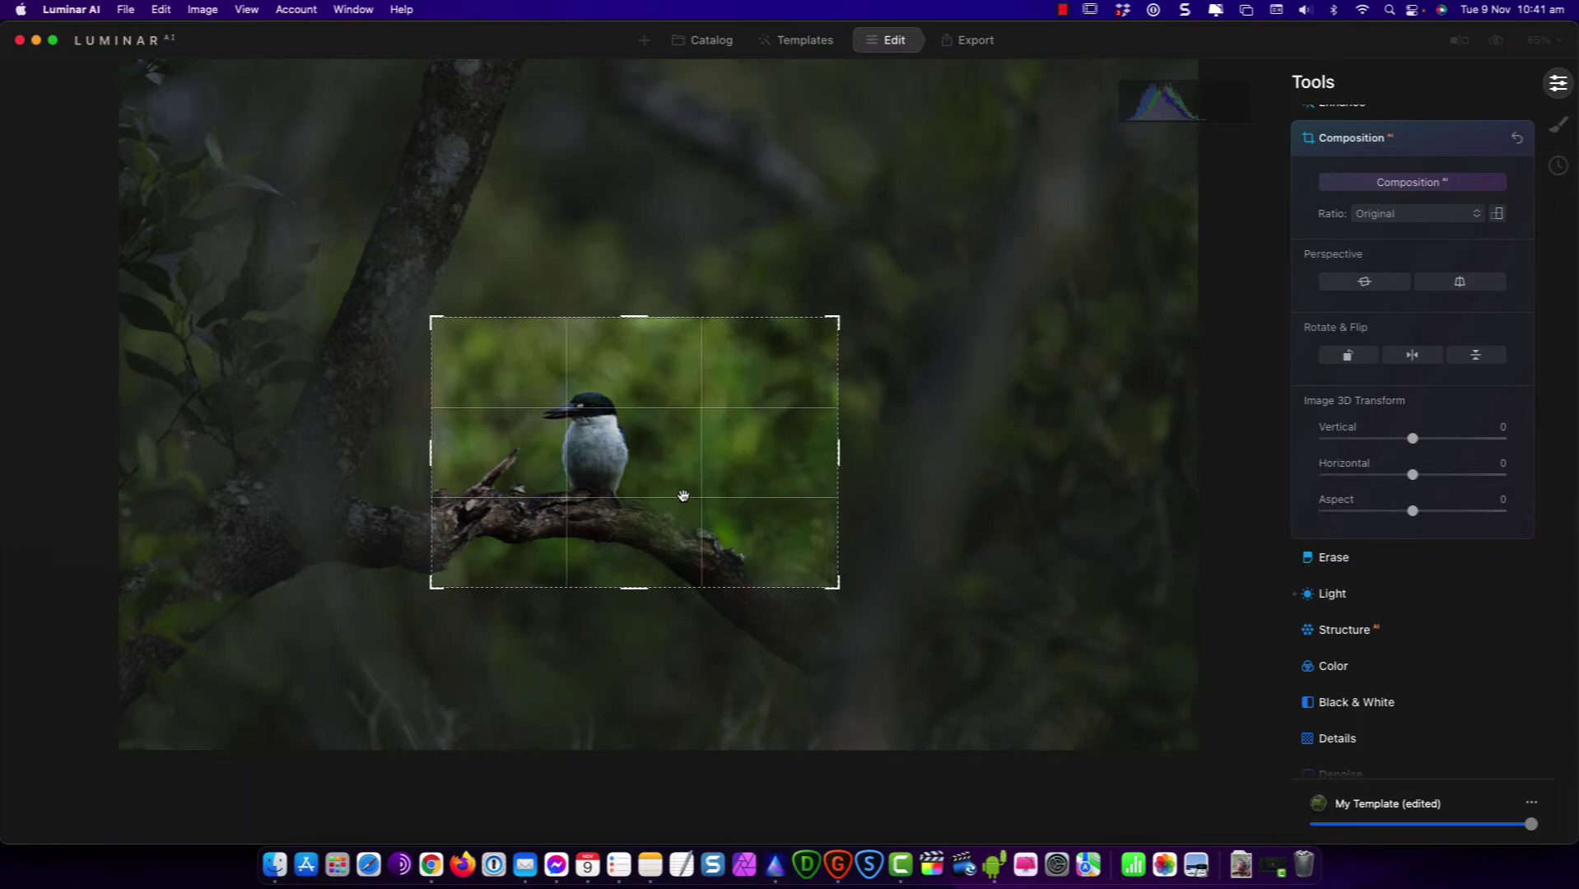
{"action": "key", "text": "Return"}
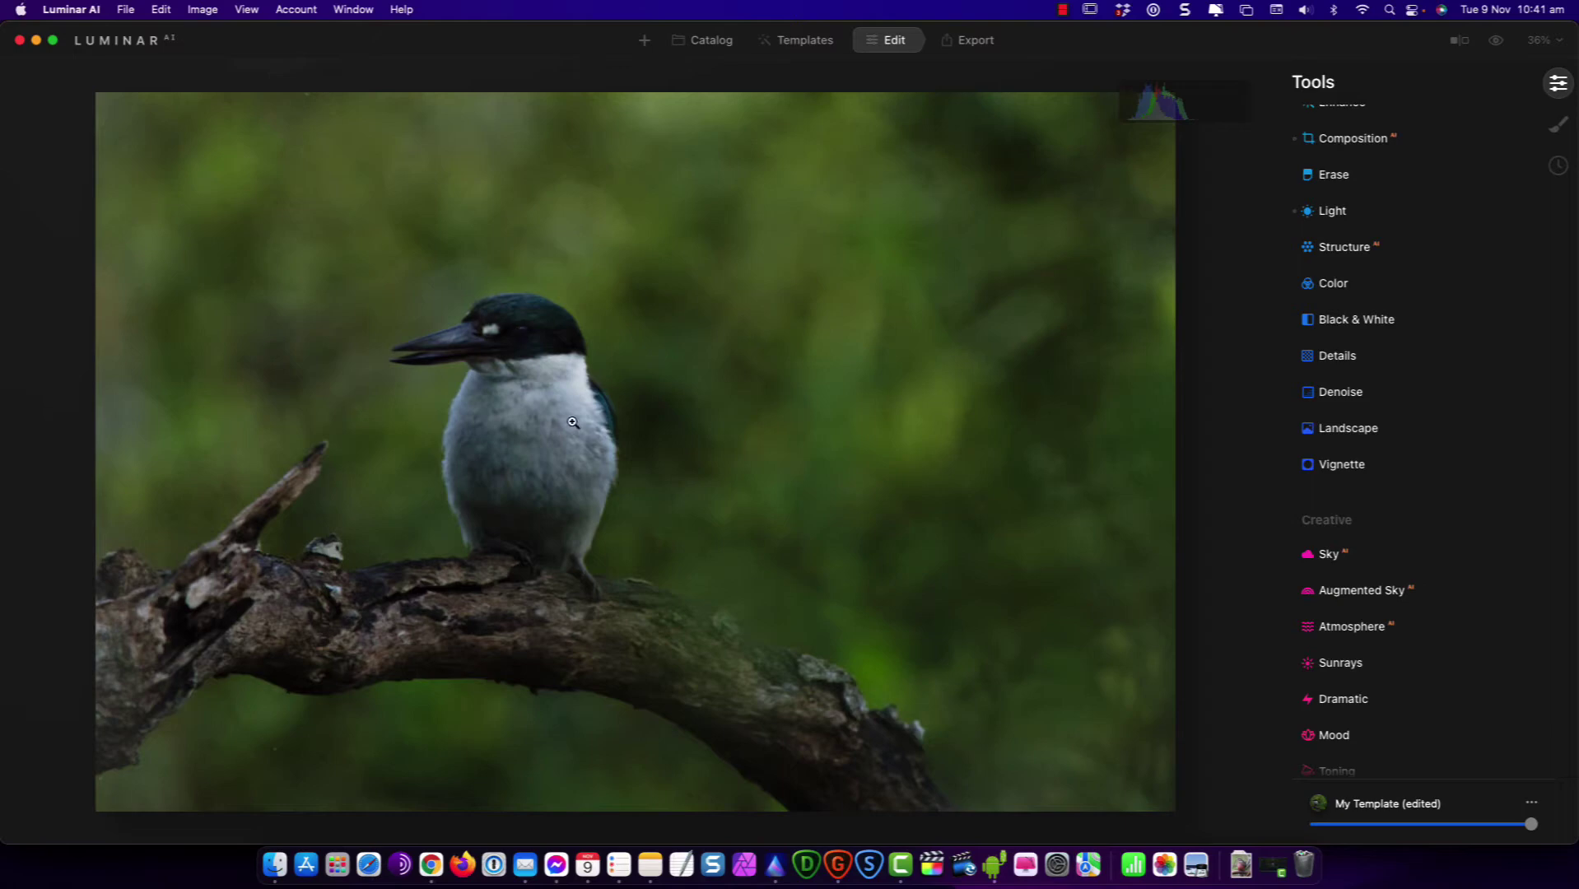
{"action": "left_click", "coordinate": [520, 328]}
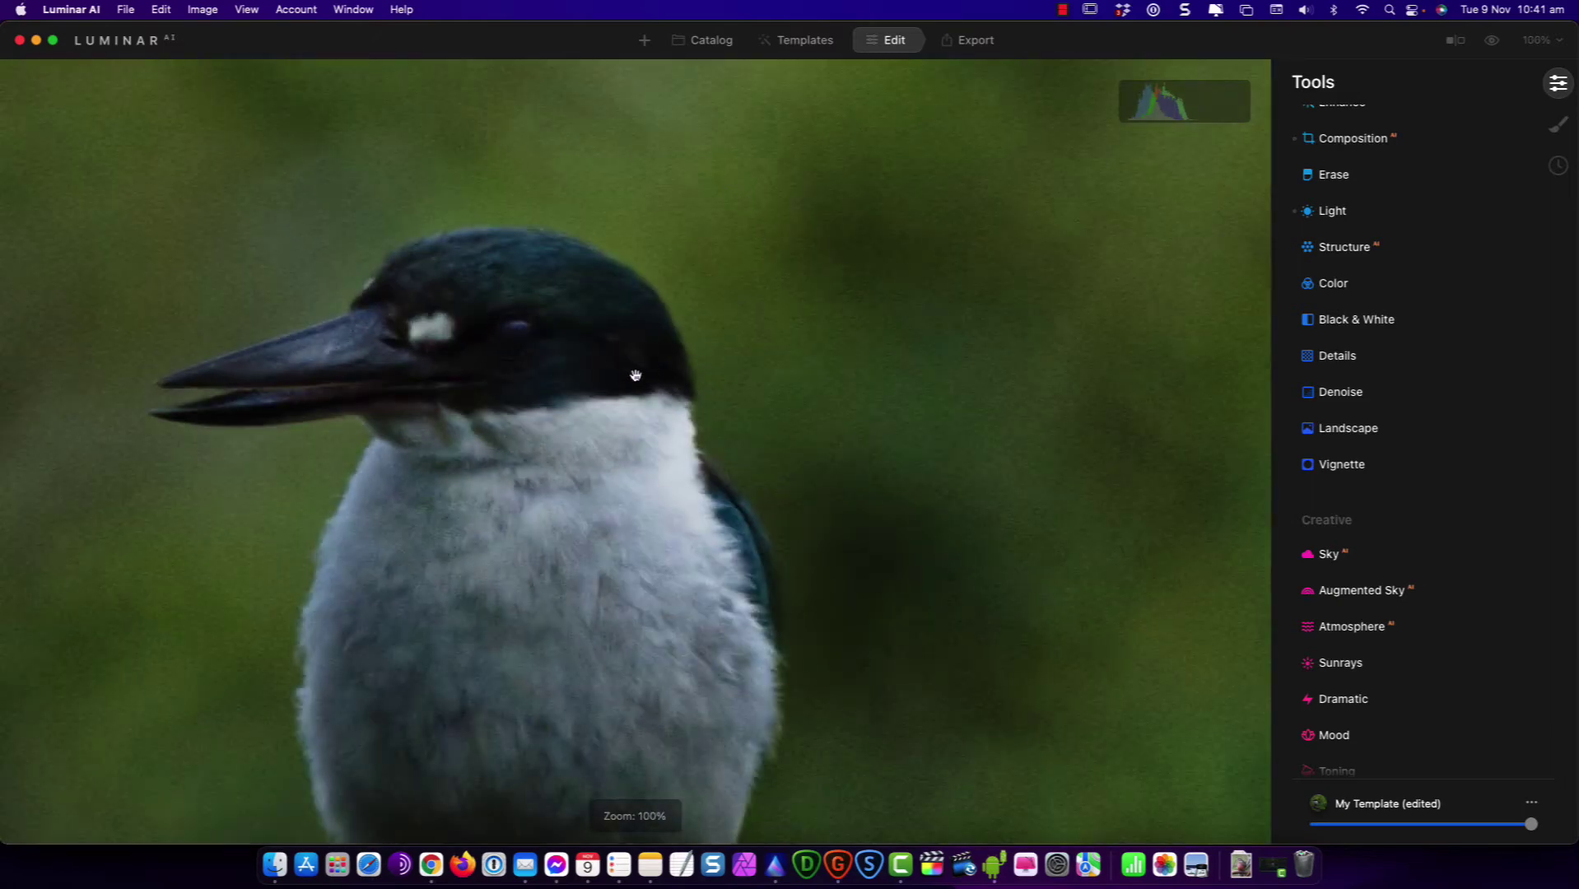
{"action": "left_click", "coordinate": [643, 399]}
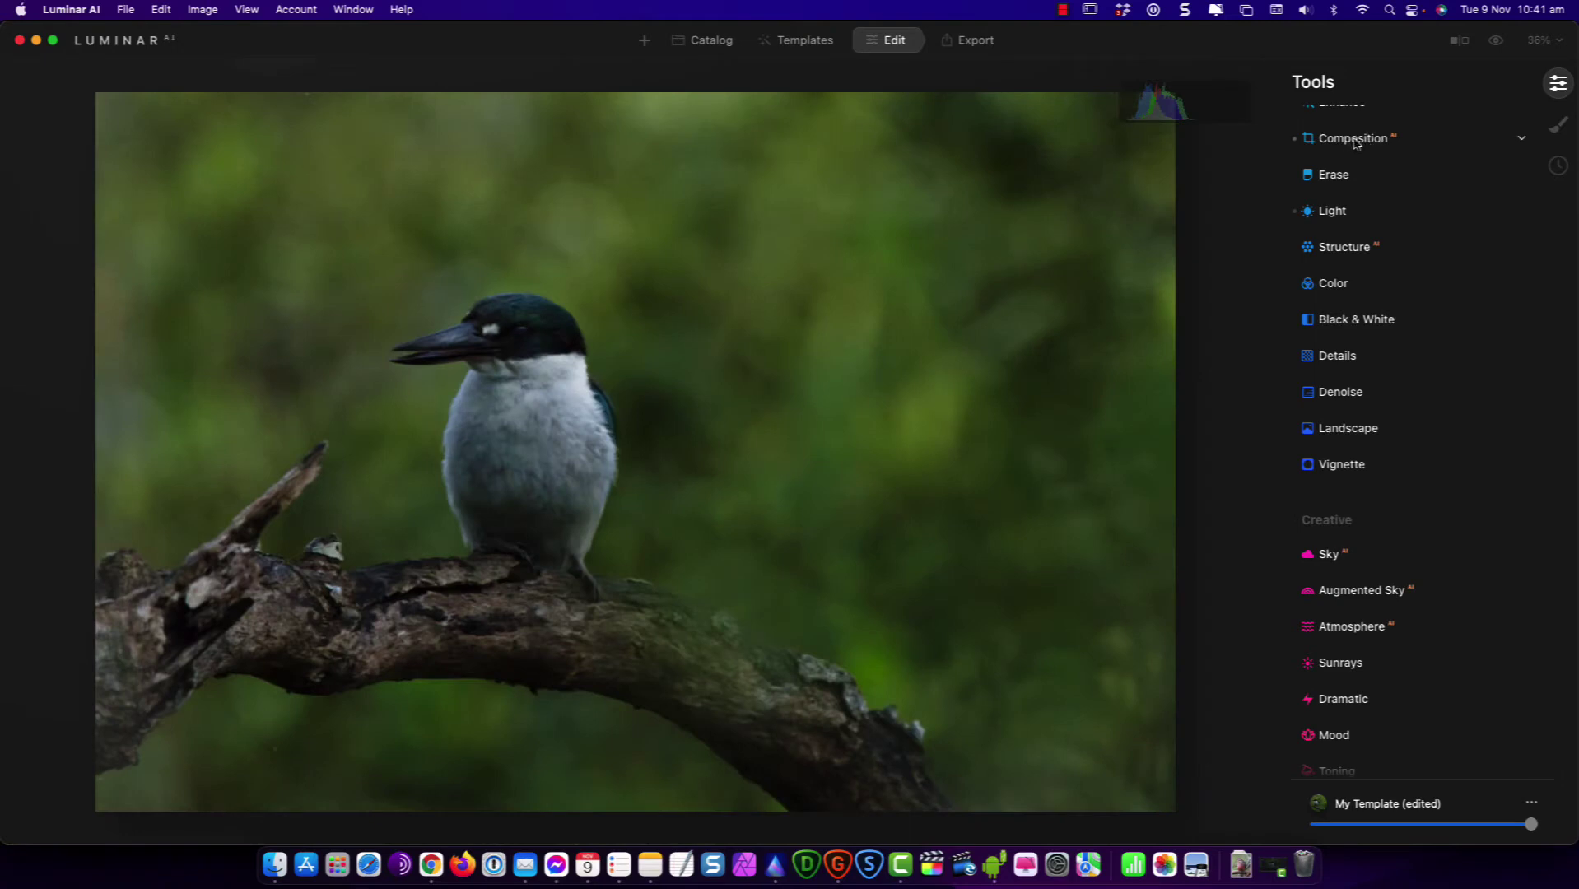
{"action": "left_click", "coordinate": [983, 42]}
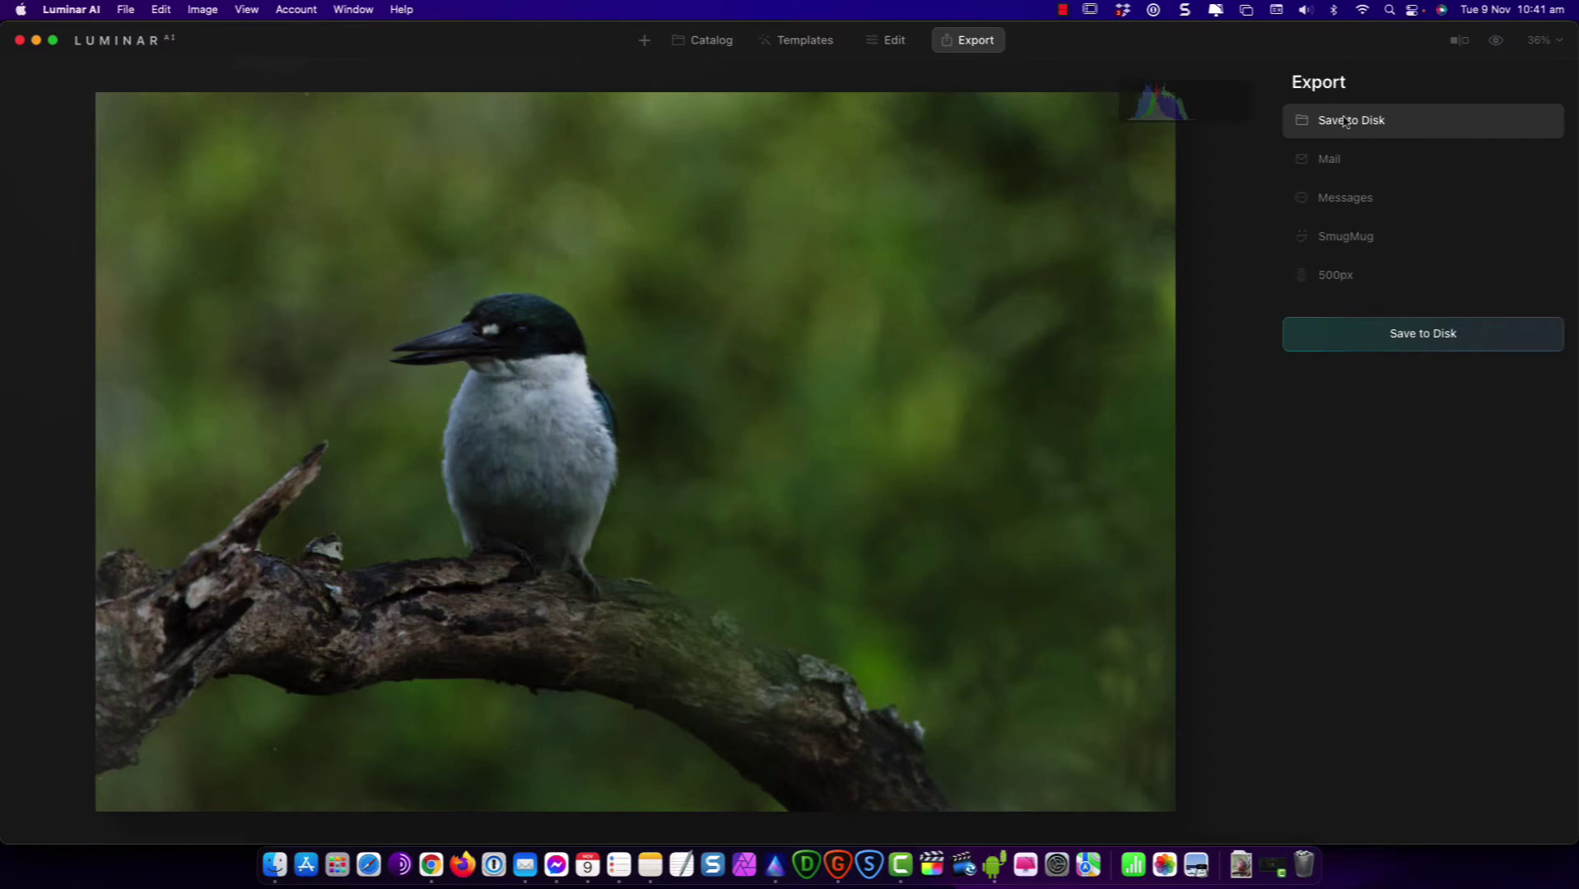
{"action": "left_click", "coordinate": [1410, 331]}
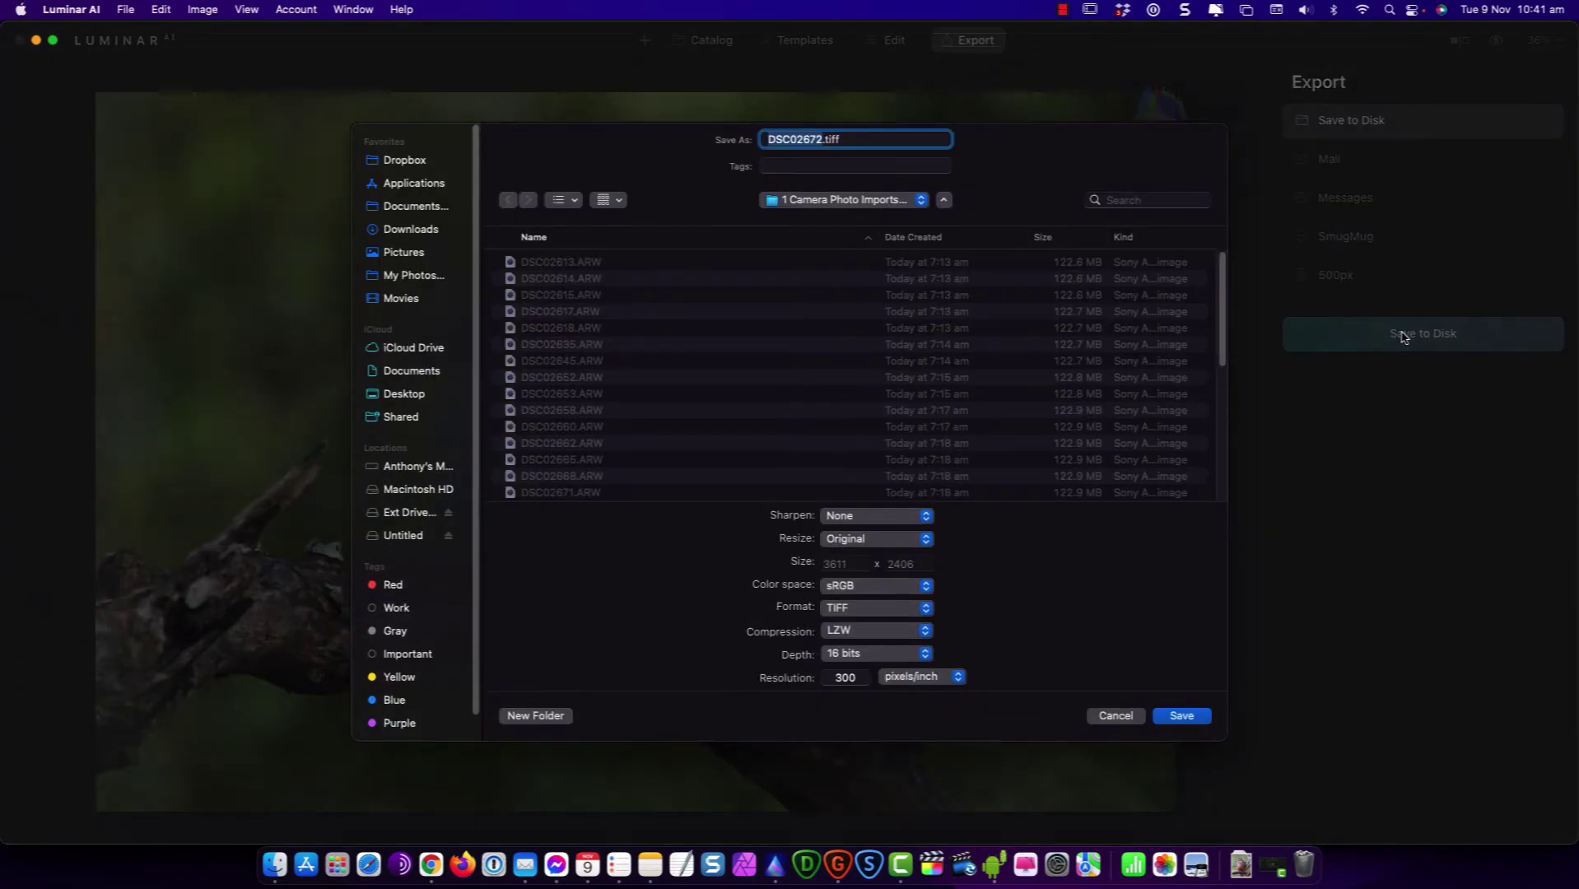
{"action": "left_click", "coordinate": [843, 614]}
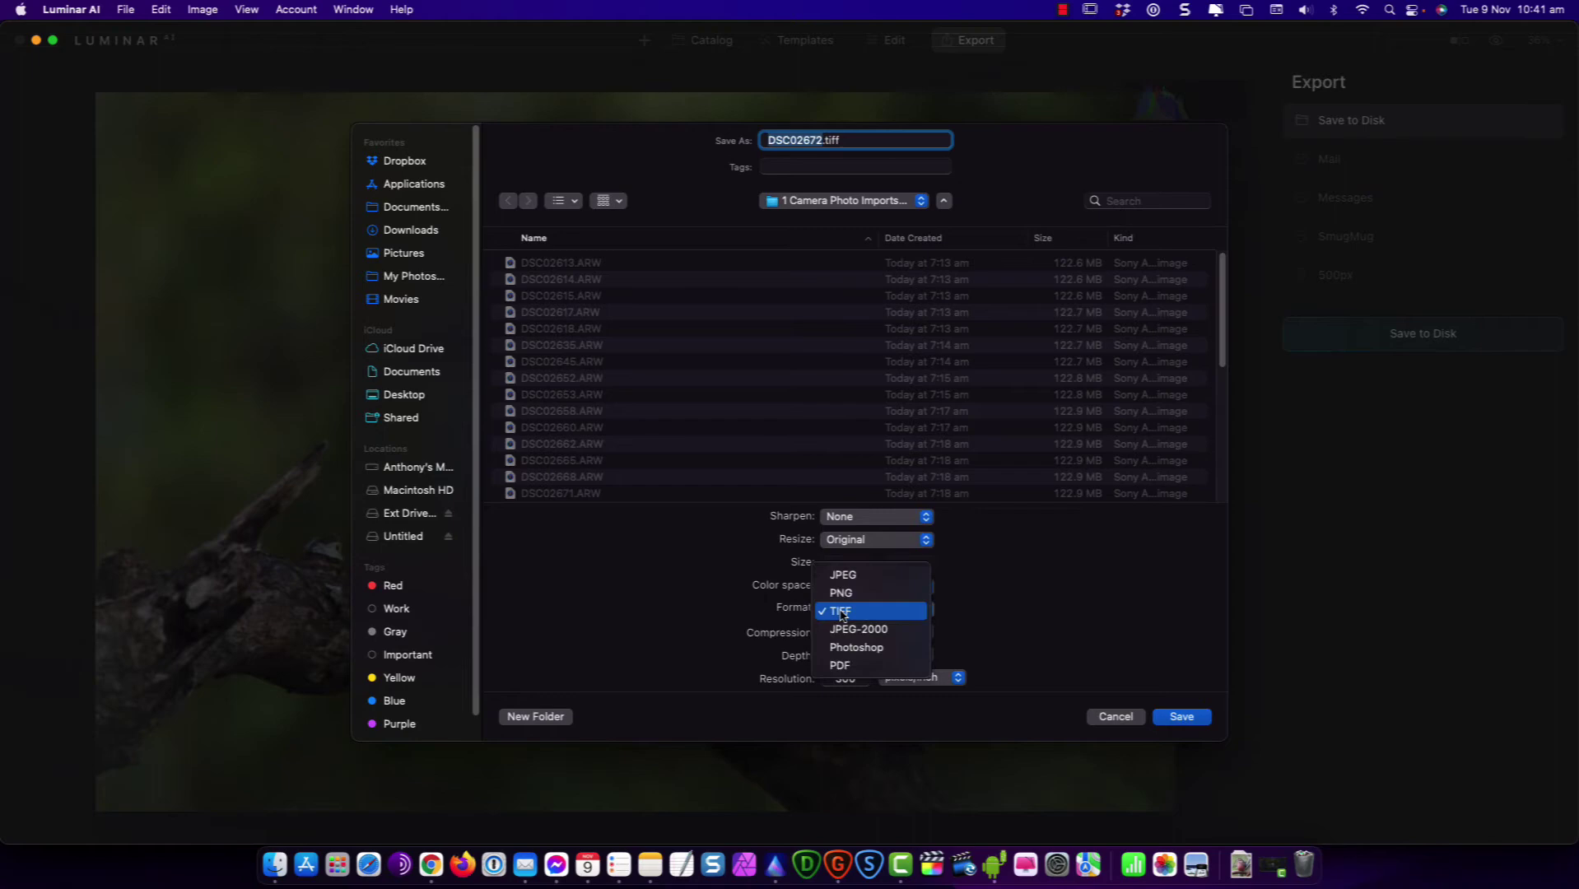
{"action": "left_click", "coordinate": [841, 615]}
{"action": "left_click", "coordinate": [844, 680]}
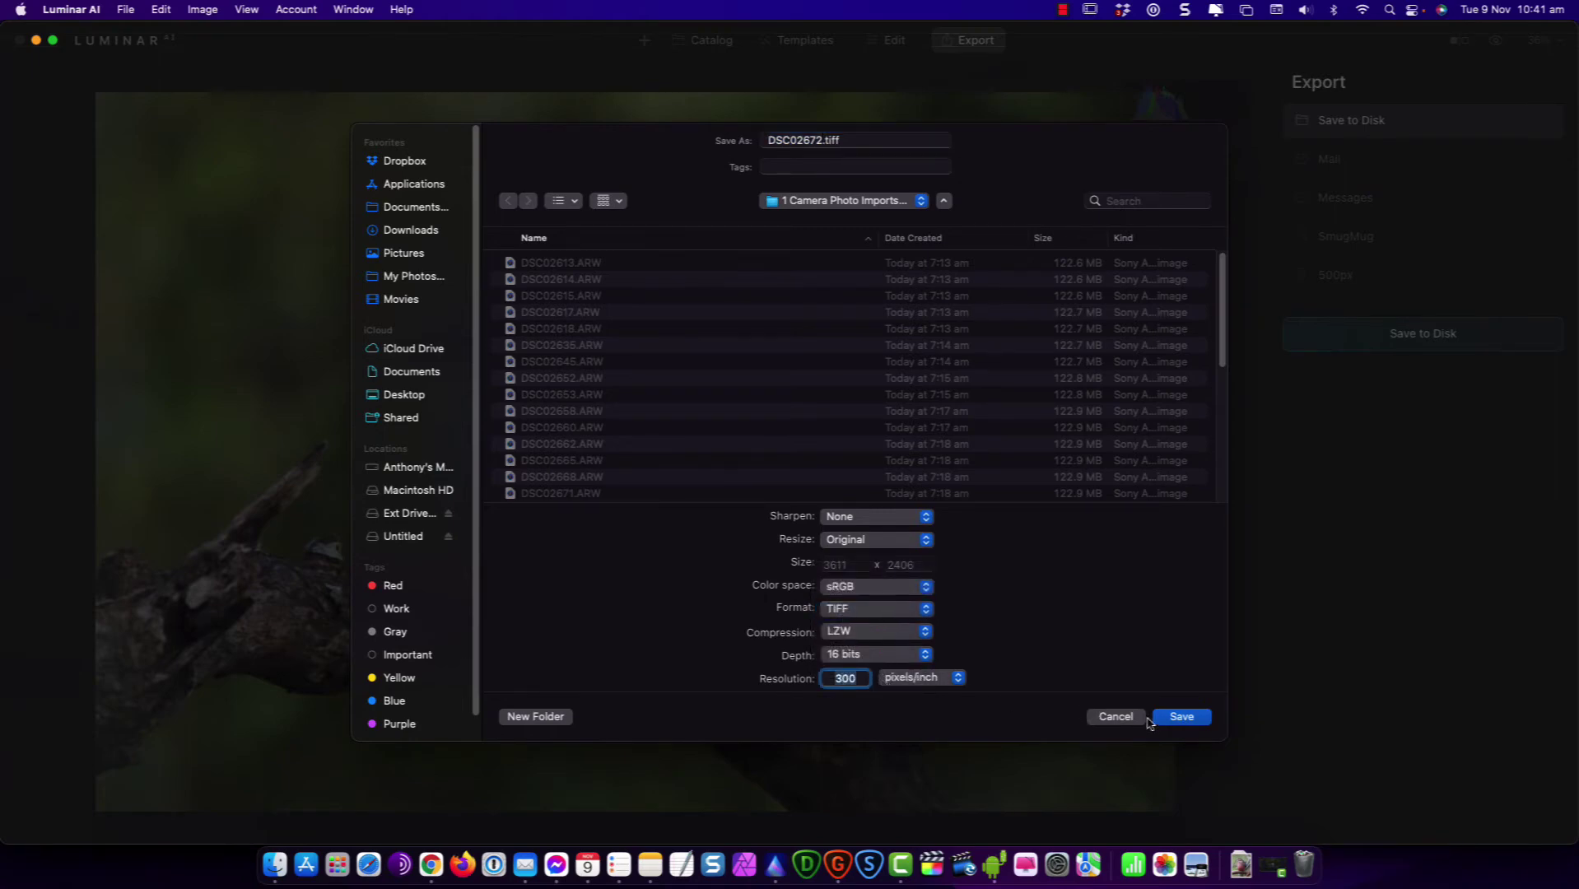
{"action": "left_click", "coordinate": [1182, 718]}
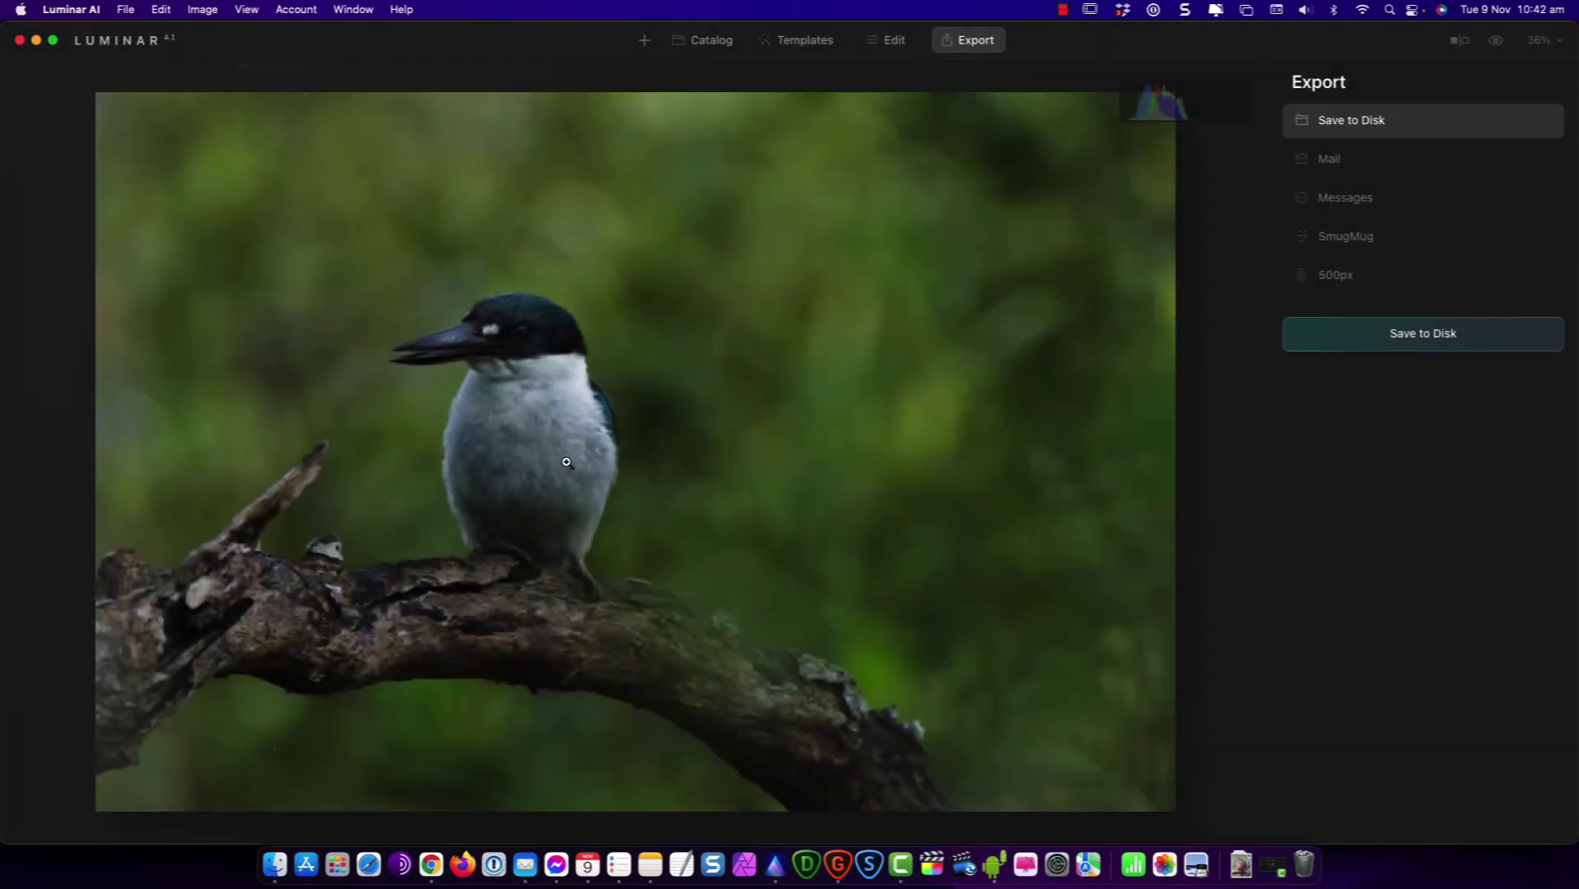
Load DSC02672.tiff into Gigapixel AI at 4x with Very Compressed model and Auto settings
{"action": "left_click", "coordinate": [837, 864]}
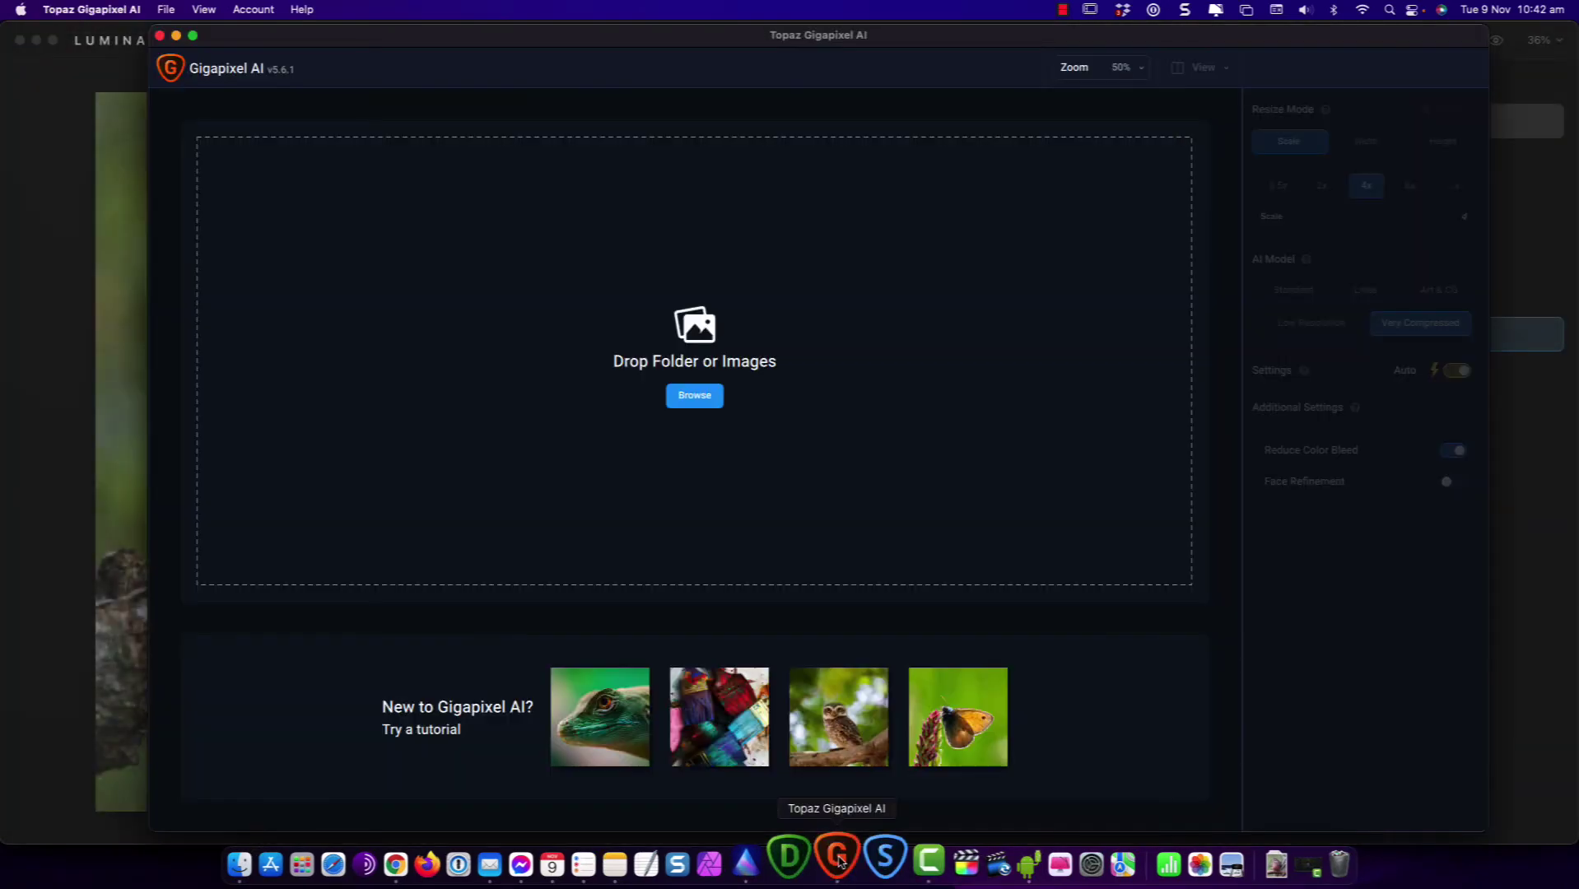
{"action": "left_click", "coordinate": [696, 397]}
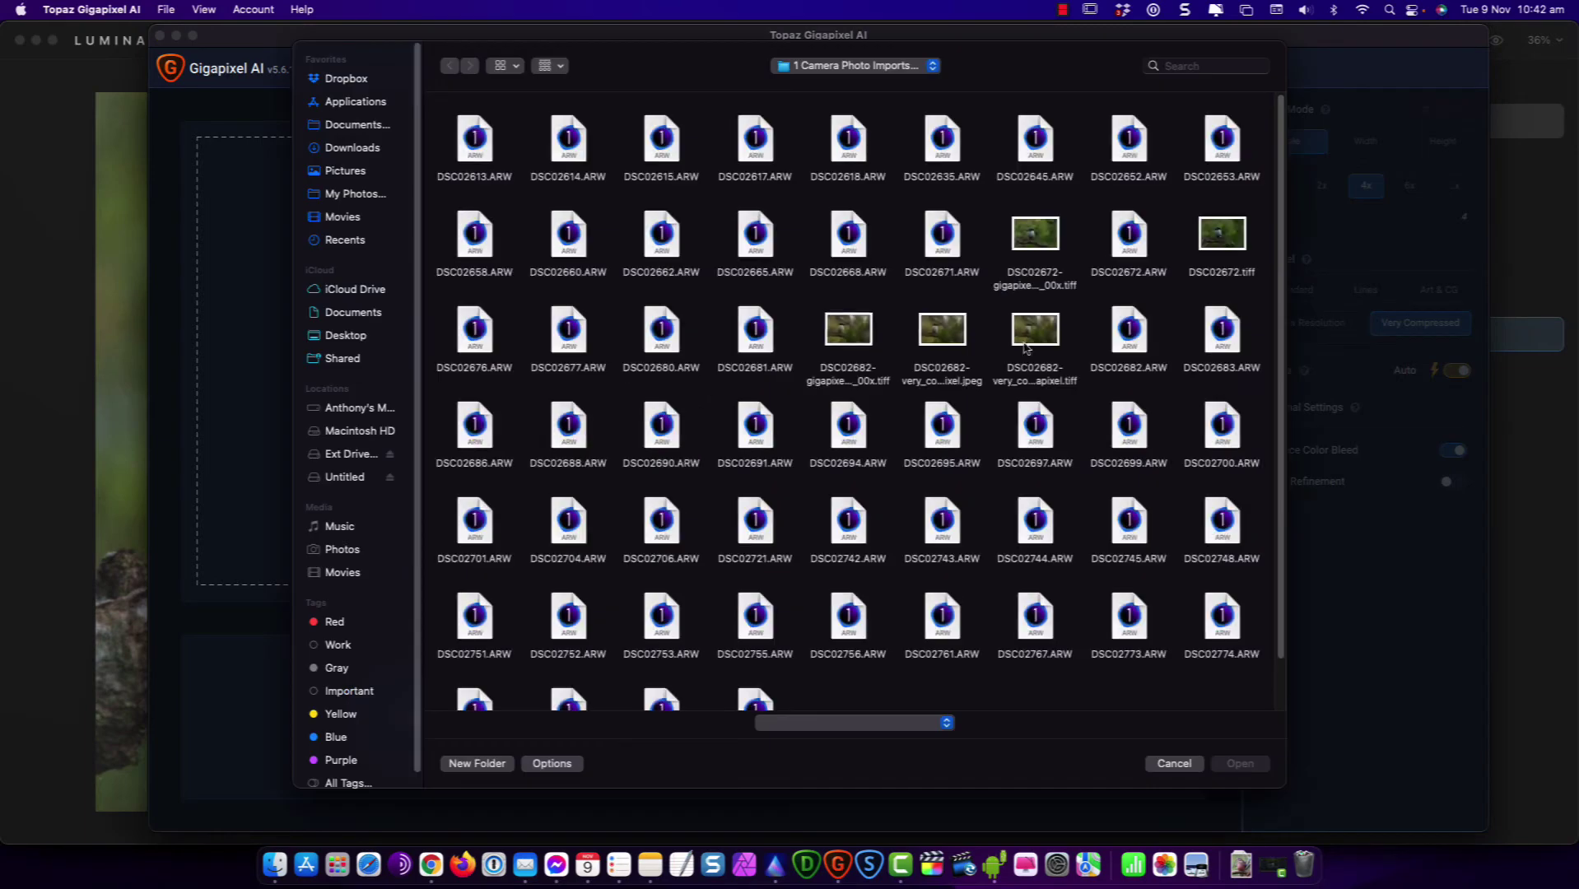
{"action": "left_click", "coordinate": [1230, 238]}
{"action": "left_click", "coordinate": [1240, 762]}
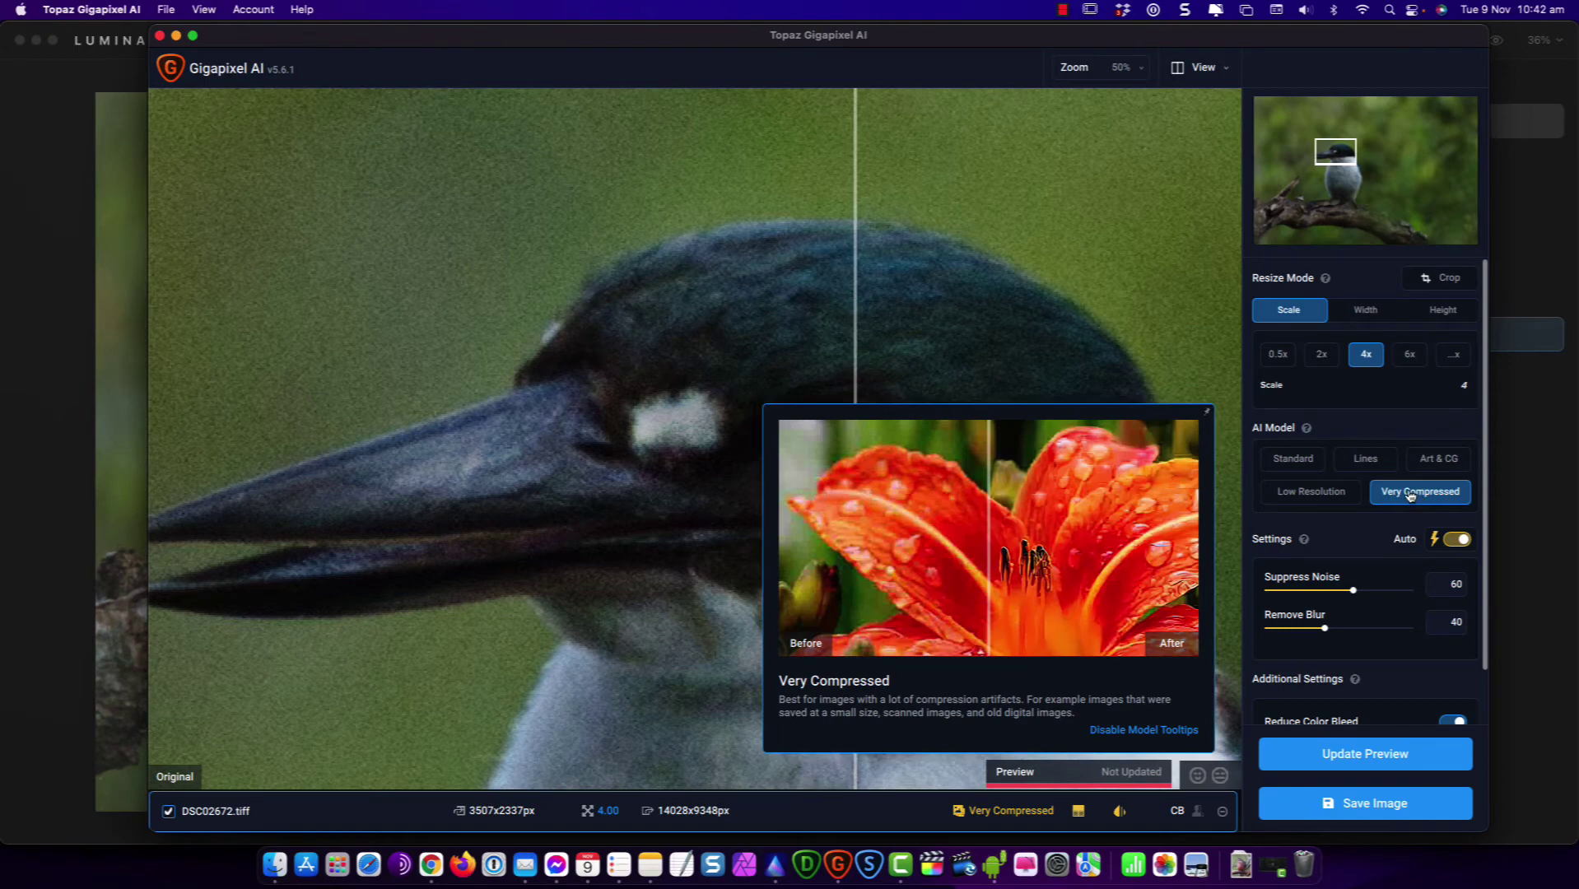
{"action": "left_click", "coordinate": [1453, 540]}
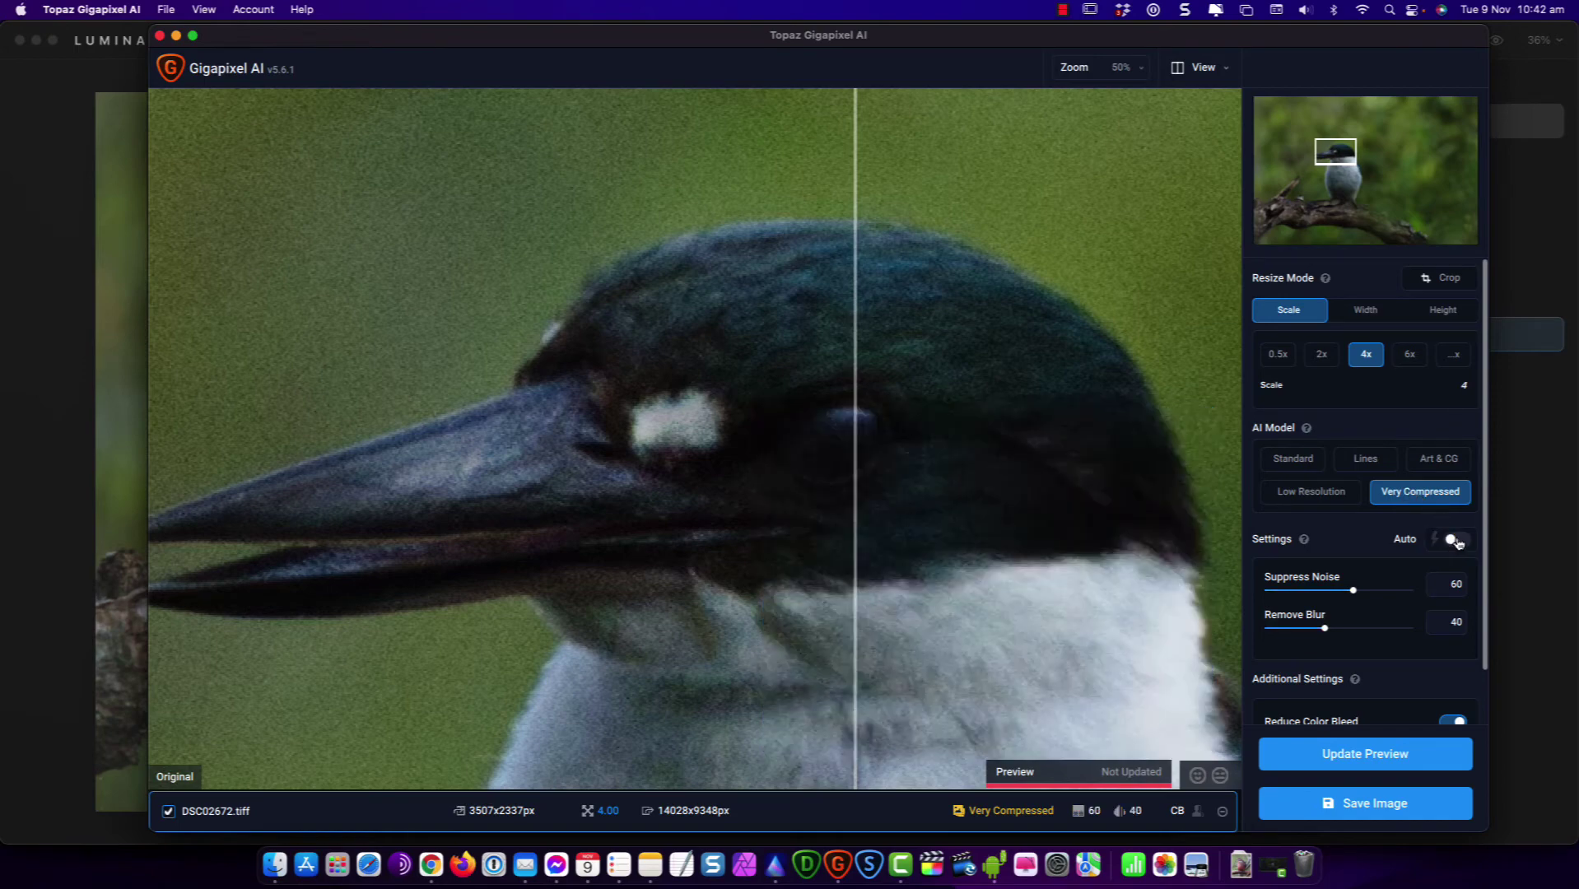
{"action": "left_click", "coordinate": [1454, 540]}
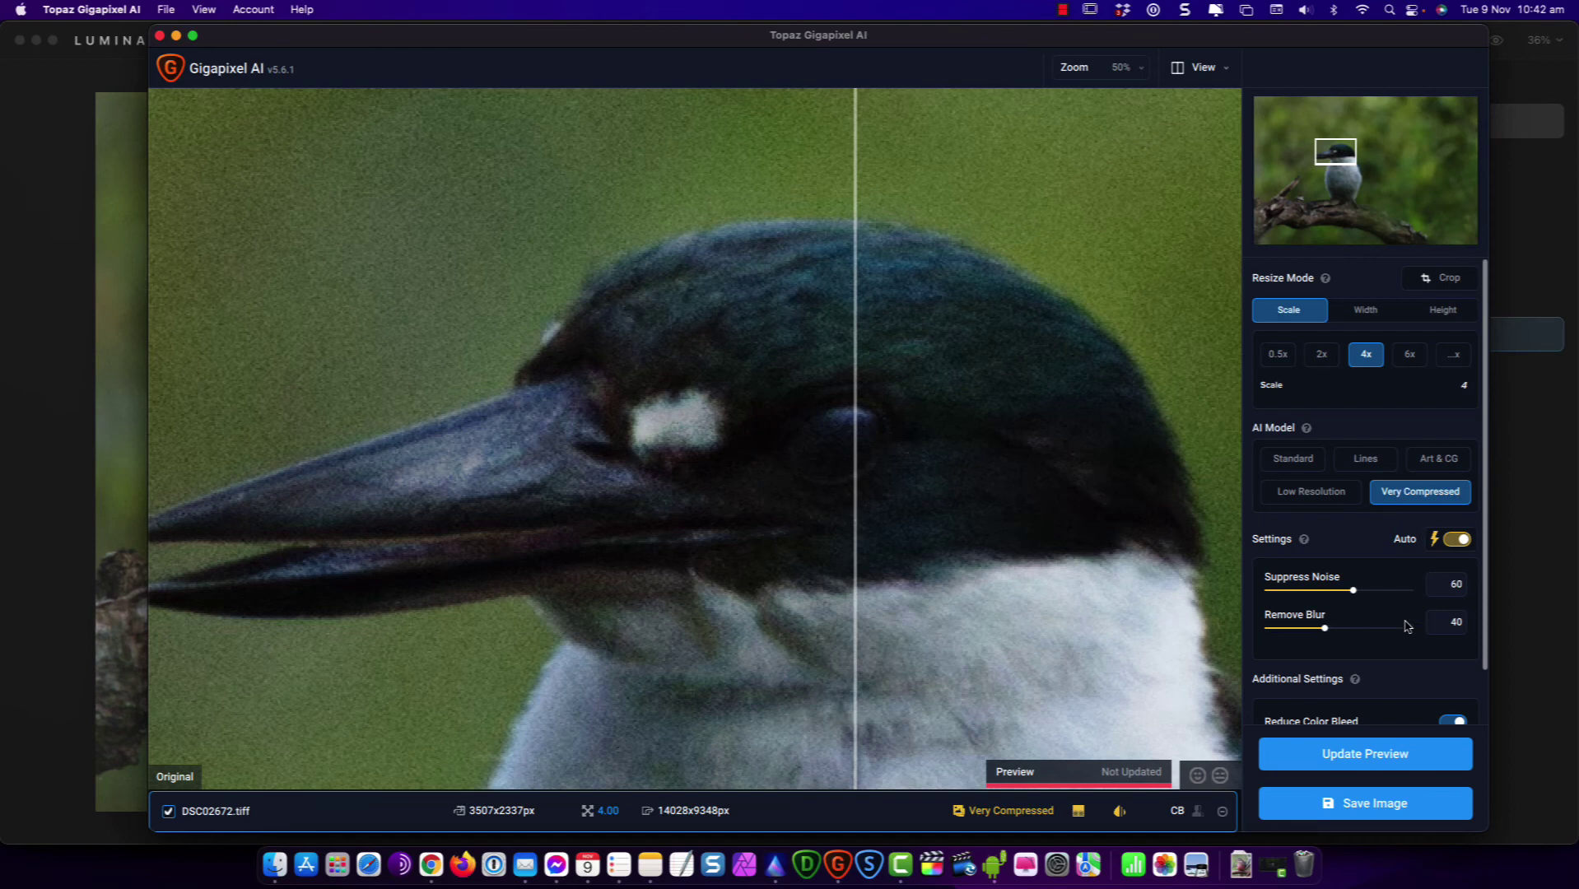
Render the upscale preview and compare original and enhanced halves of the bird's head
{"action": "left_click", "coordinate": [1359, 755]}
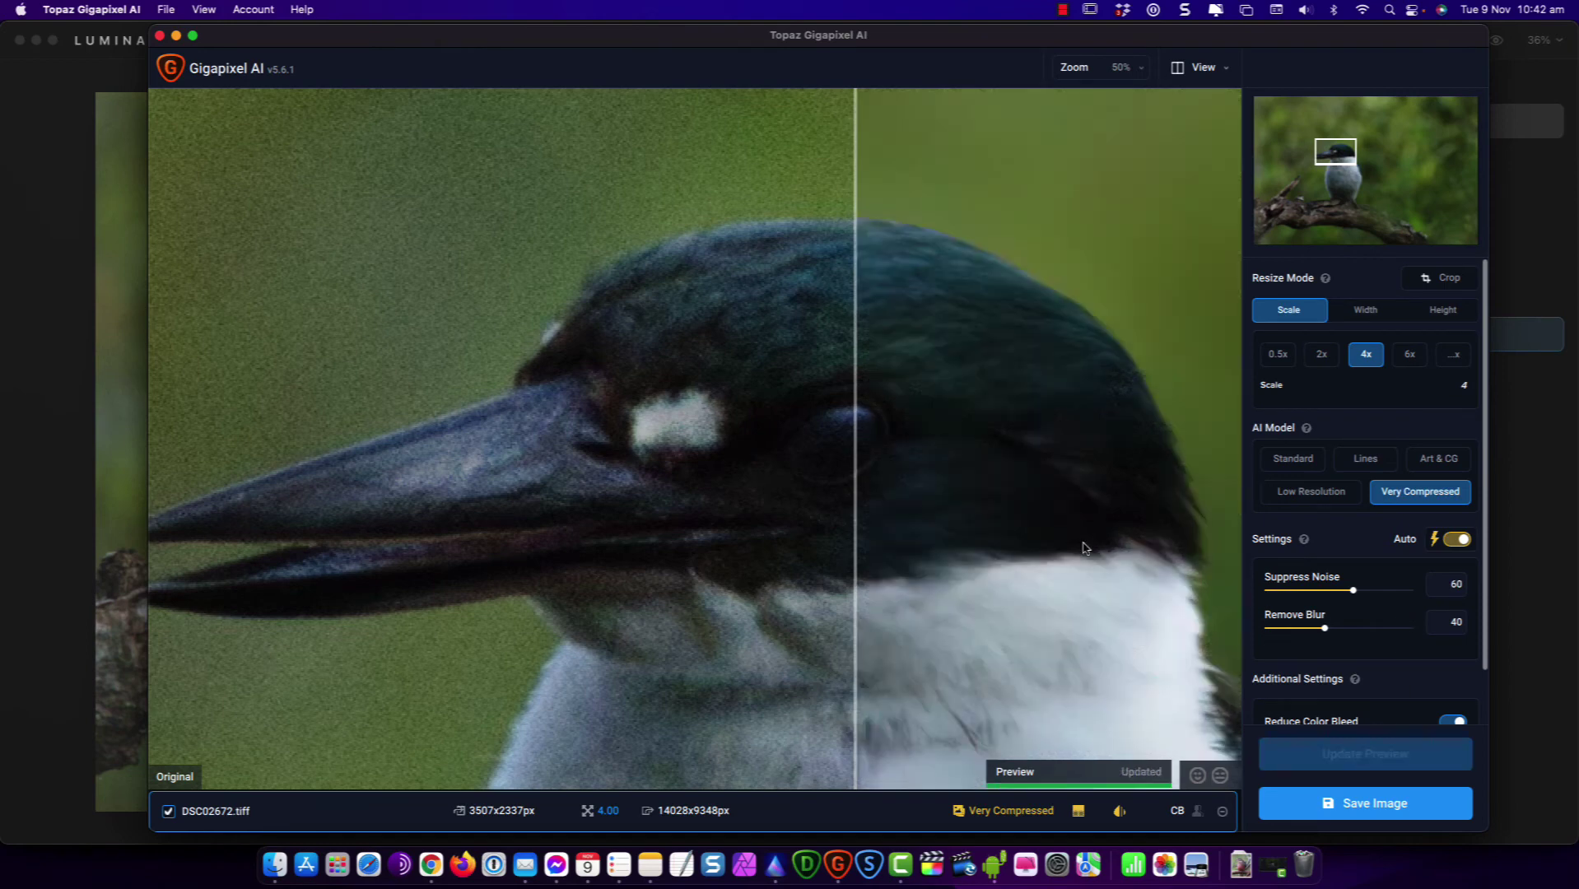
{"action": "left_click_drag", "start_coordinate": [856, 507], "coordinate": [838, 579]}
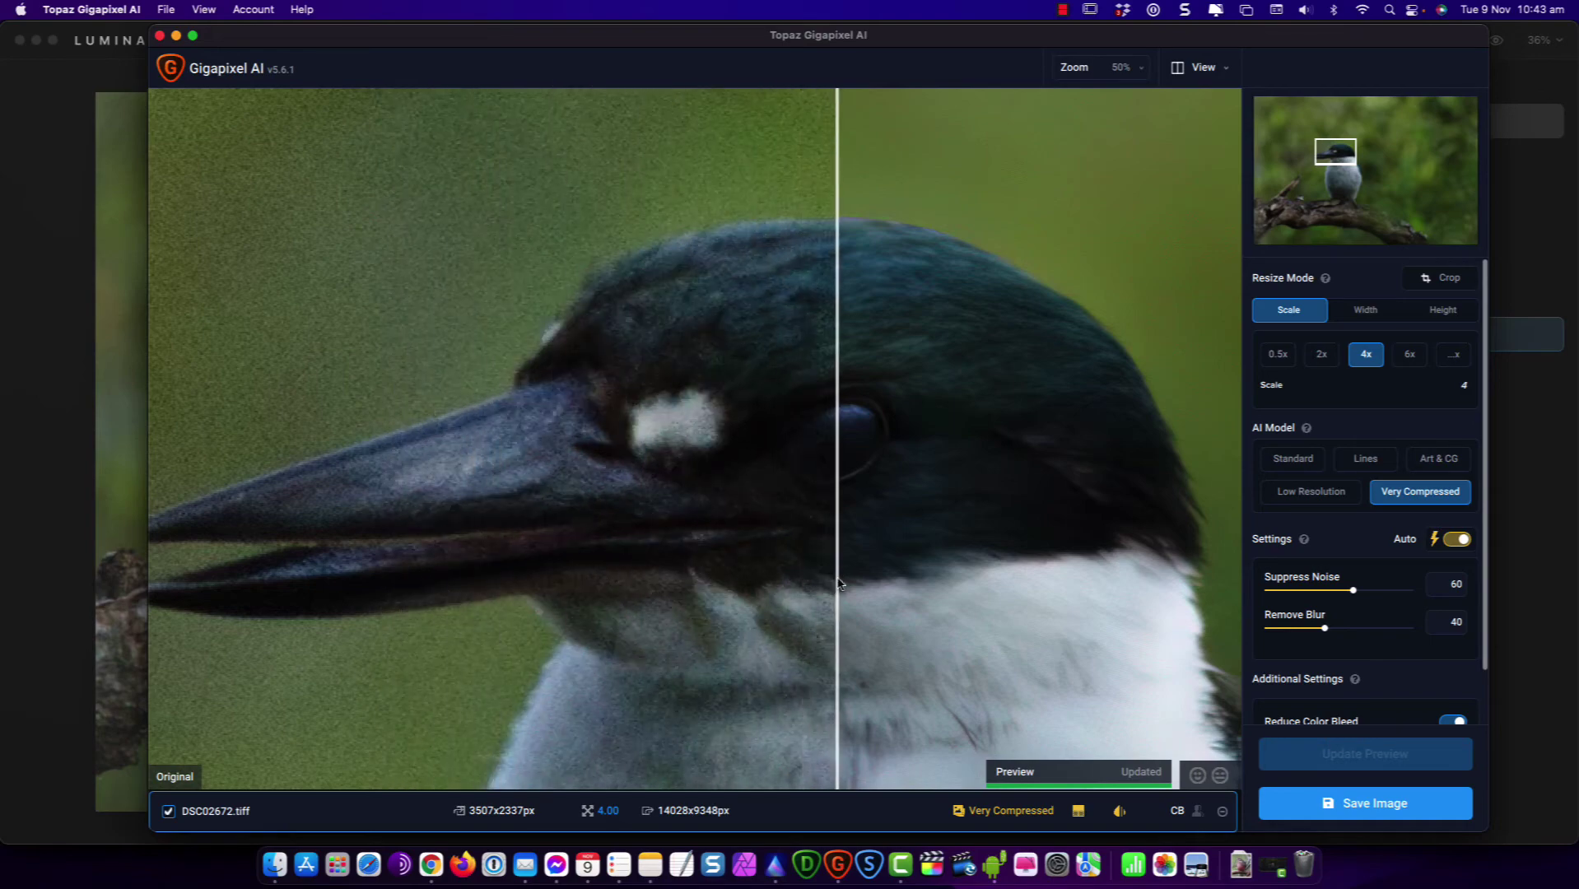
Save the 4x upscaled image in source format and folder, then remove it from the list
{"action": "left_click", "coordinate": [1385, 805]}
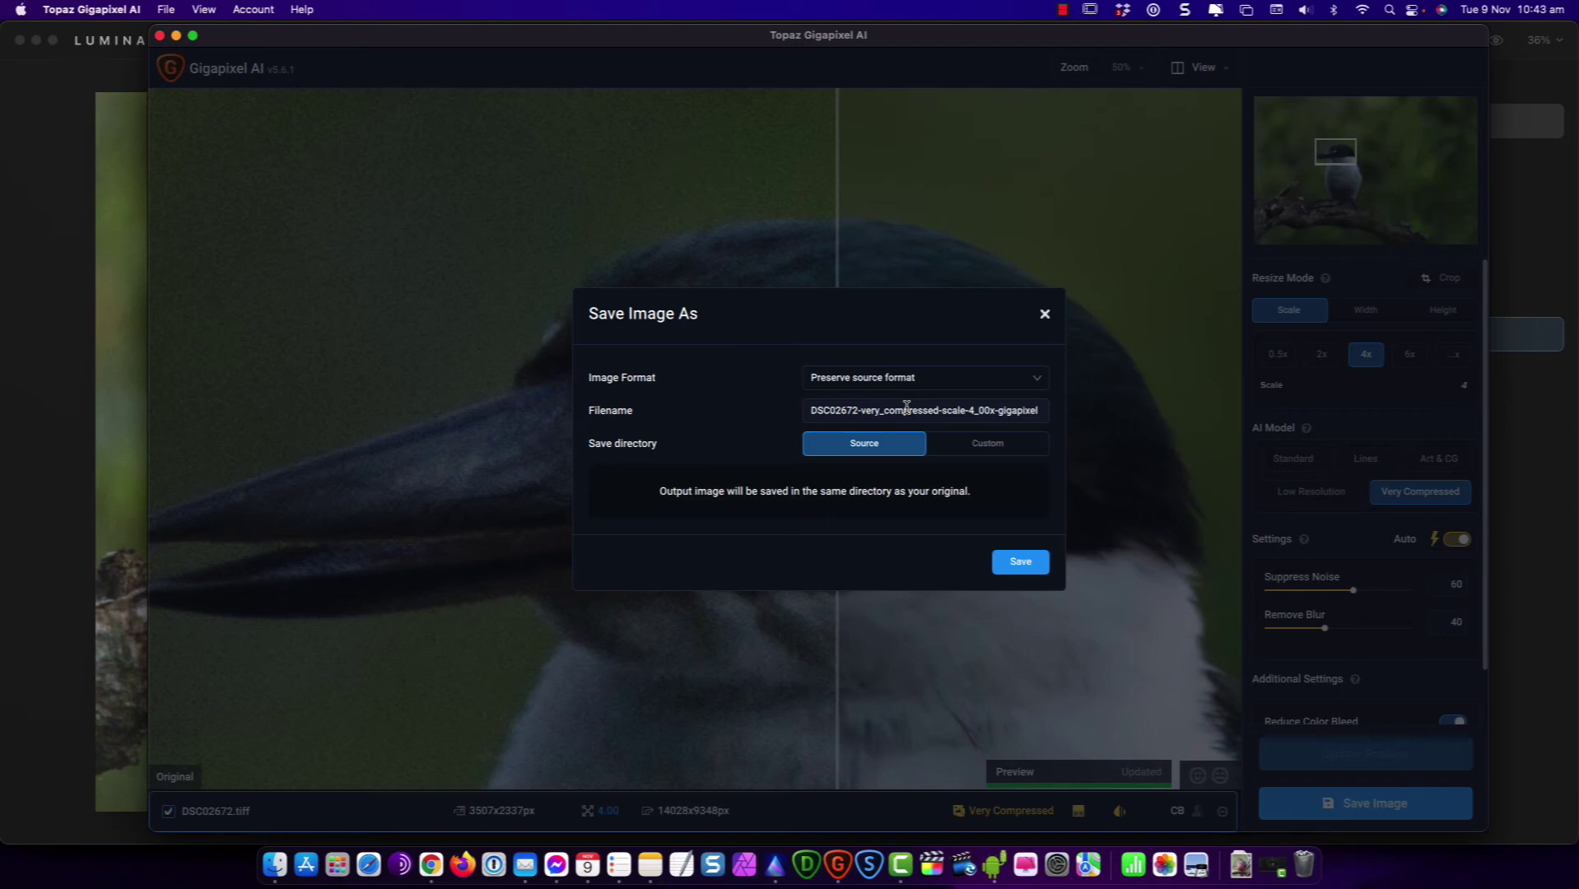
{"action": "left_click", "coordinate": [1019, 561]}
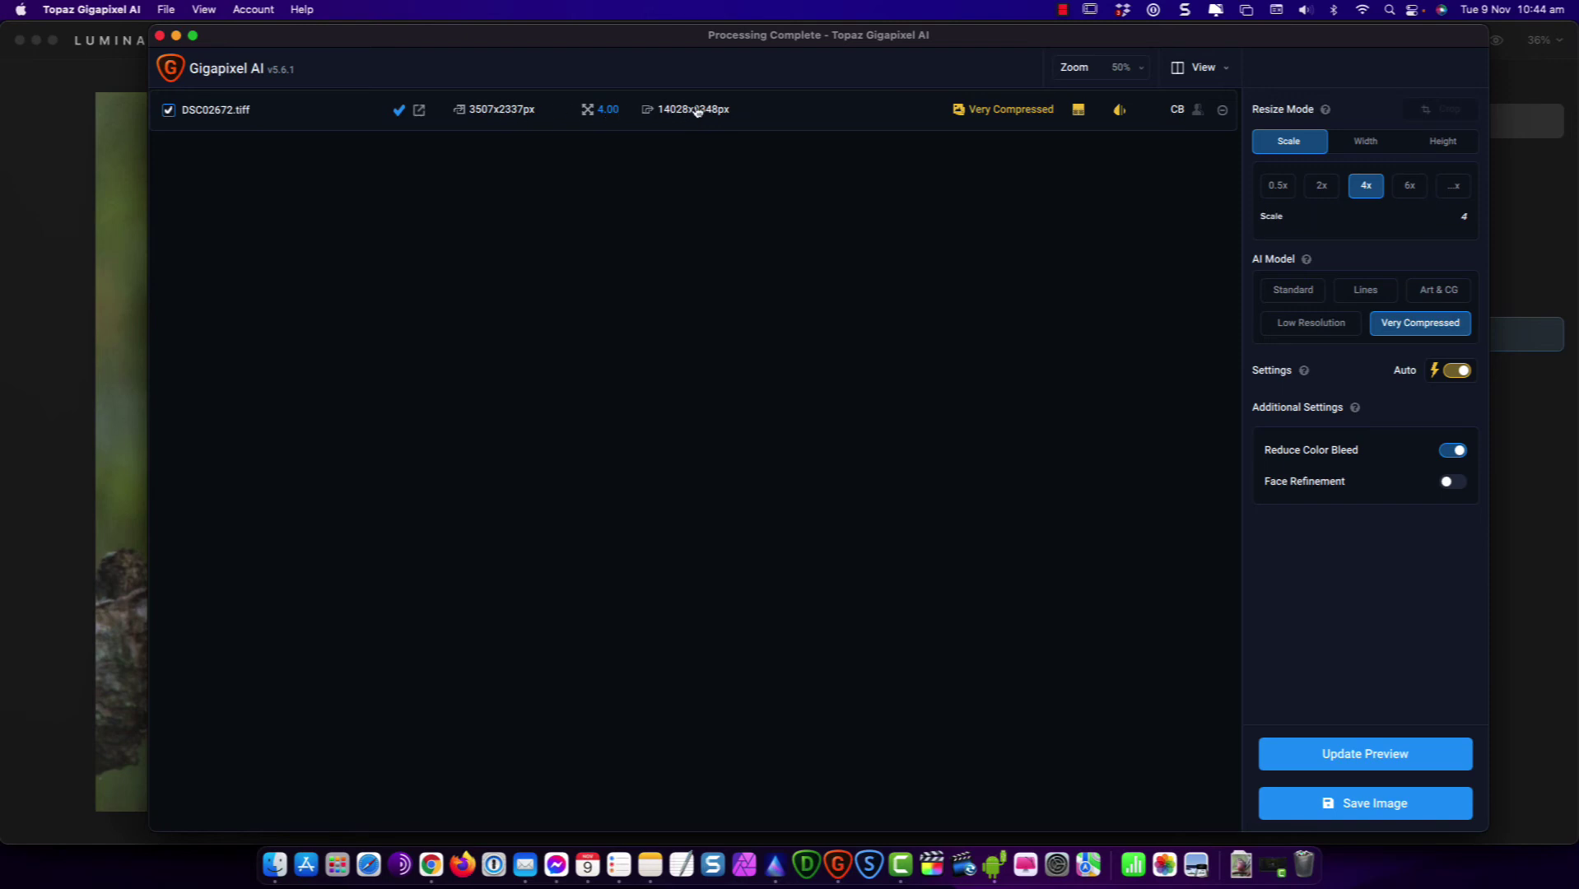
{"action": "left_click", "coordinate": [1222, 112]}
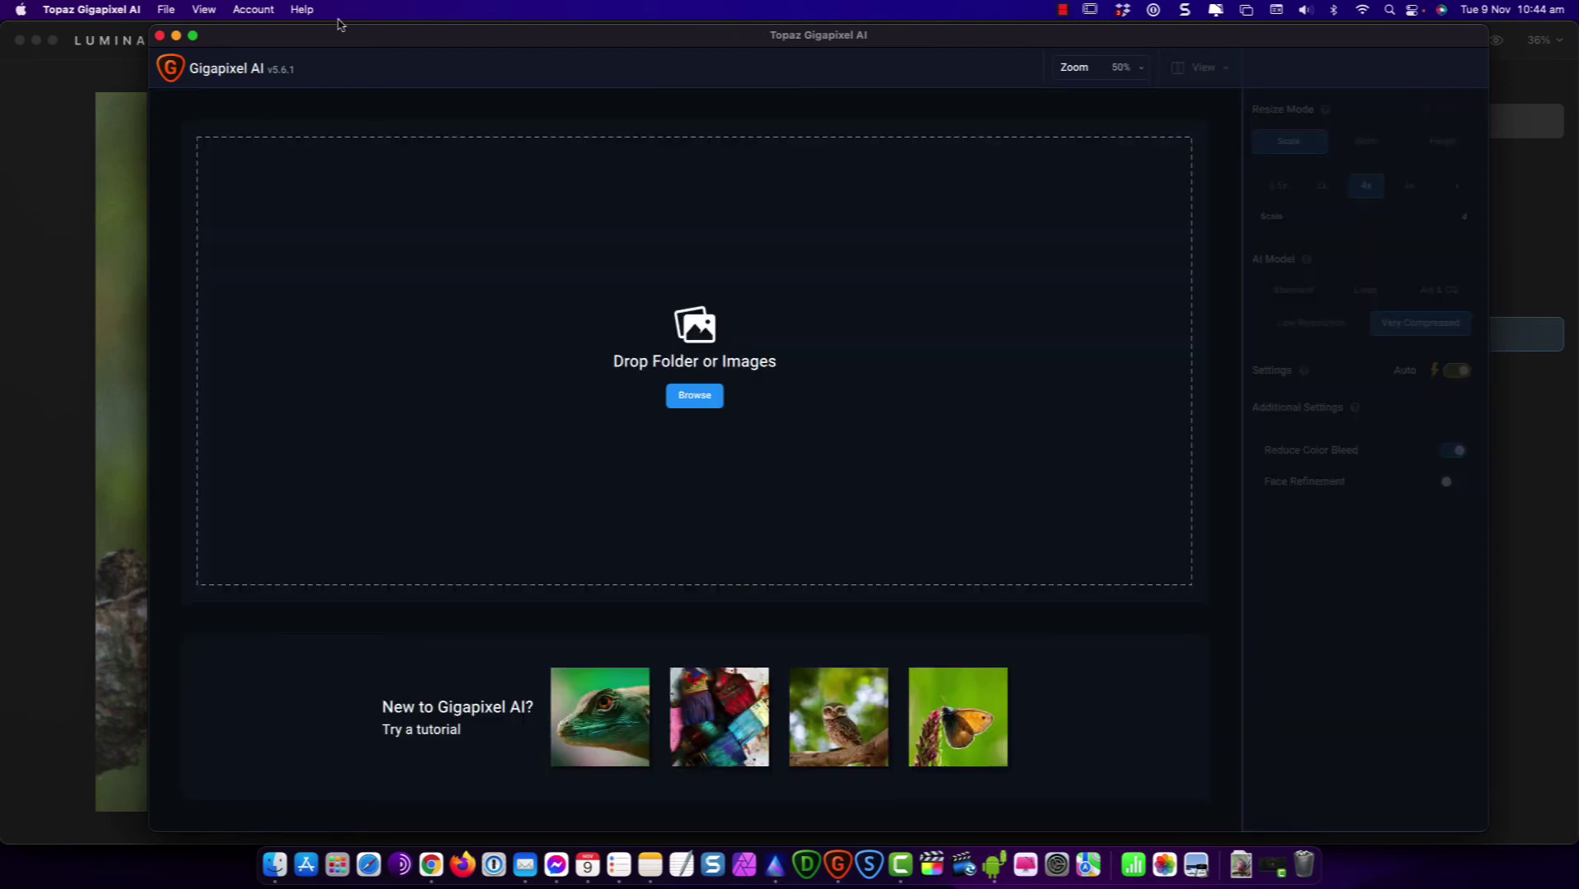
Open DSC02672-very_compressed-scale-4_00x-gigapixel.tiff from the Luminar AI catalog
{"action": "left_click", "coordinate": [91, 181]}
{"action": "left_click", "coordinate": [705, 39]}
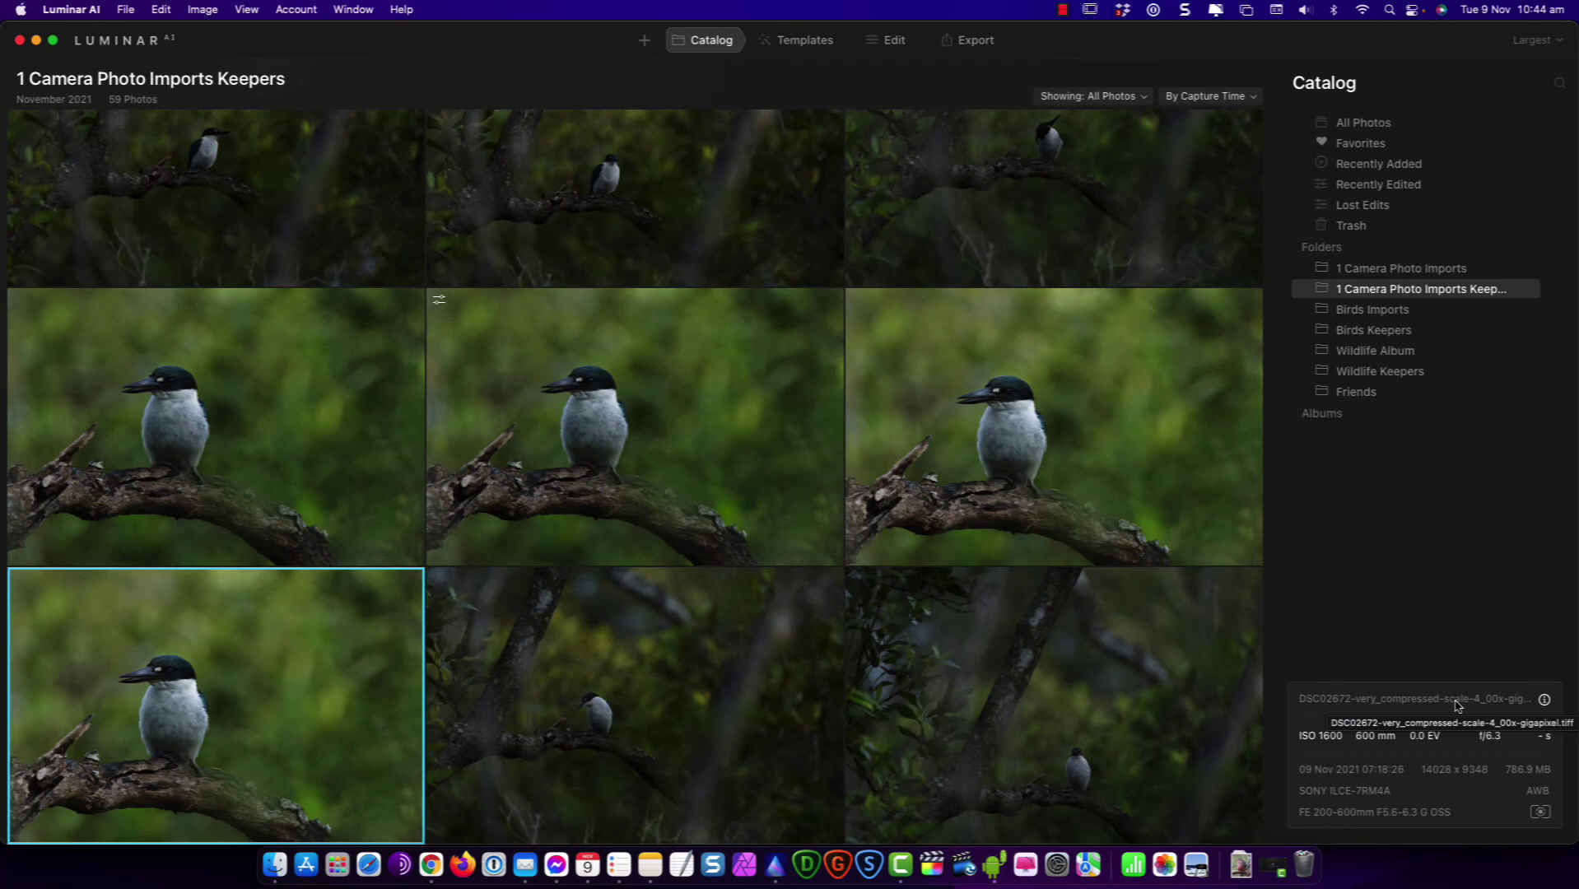
{"action": "double_click", "coordinate": [730, 358]}
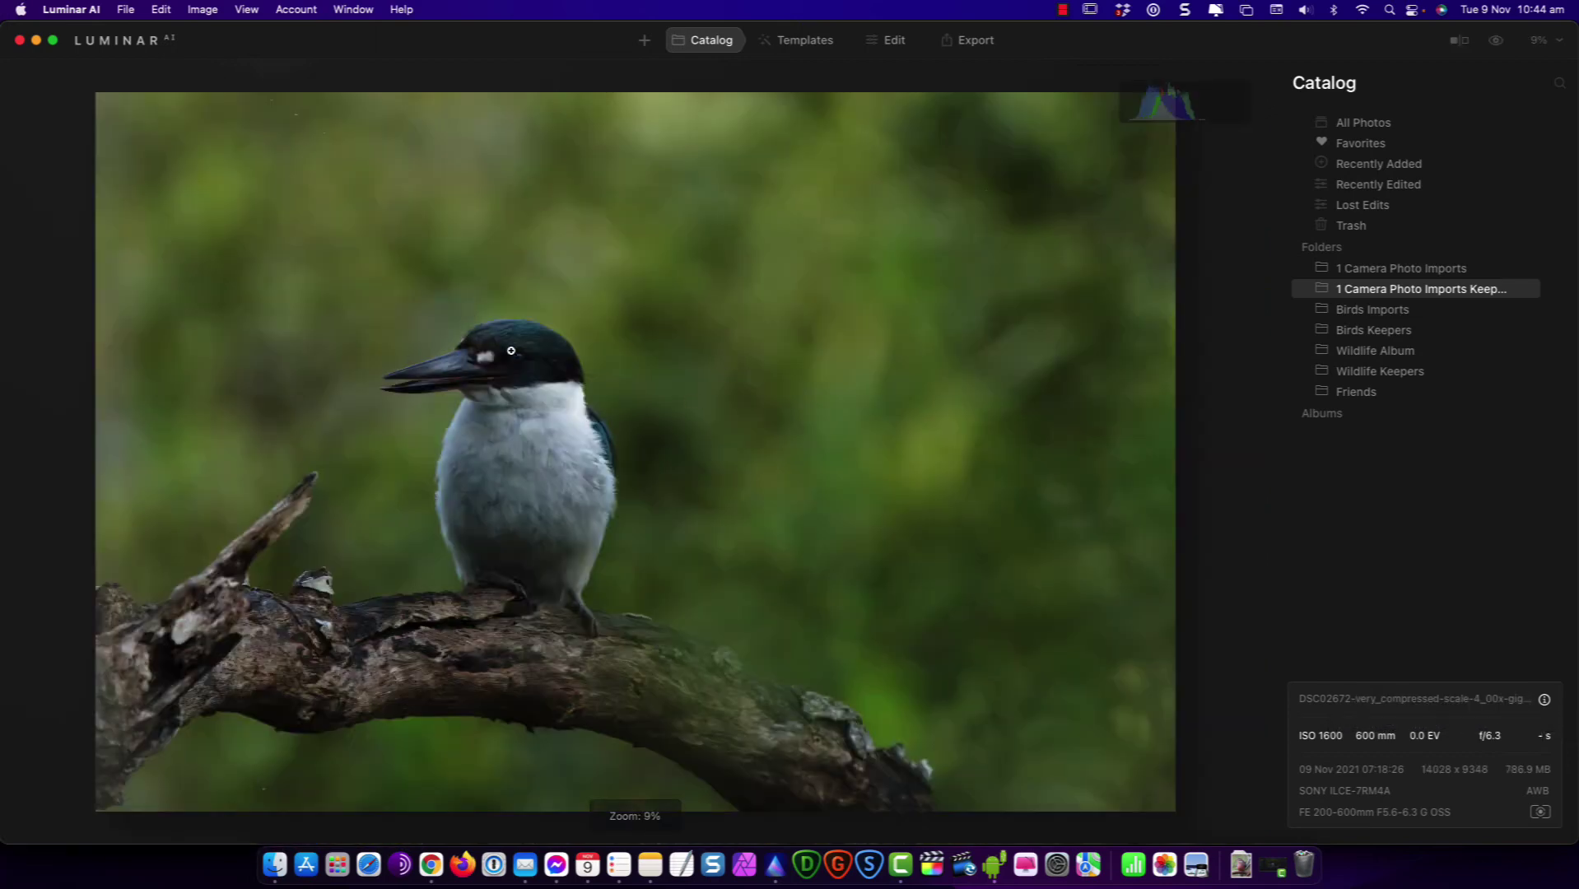
Save the upscaled kingfisher to disk as a JPEG at quality 100
{"action": "left_click", "coordinate": [971, 39]}
{"action": "left_click", "coordinate": [1427, 336]}
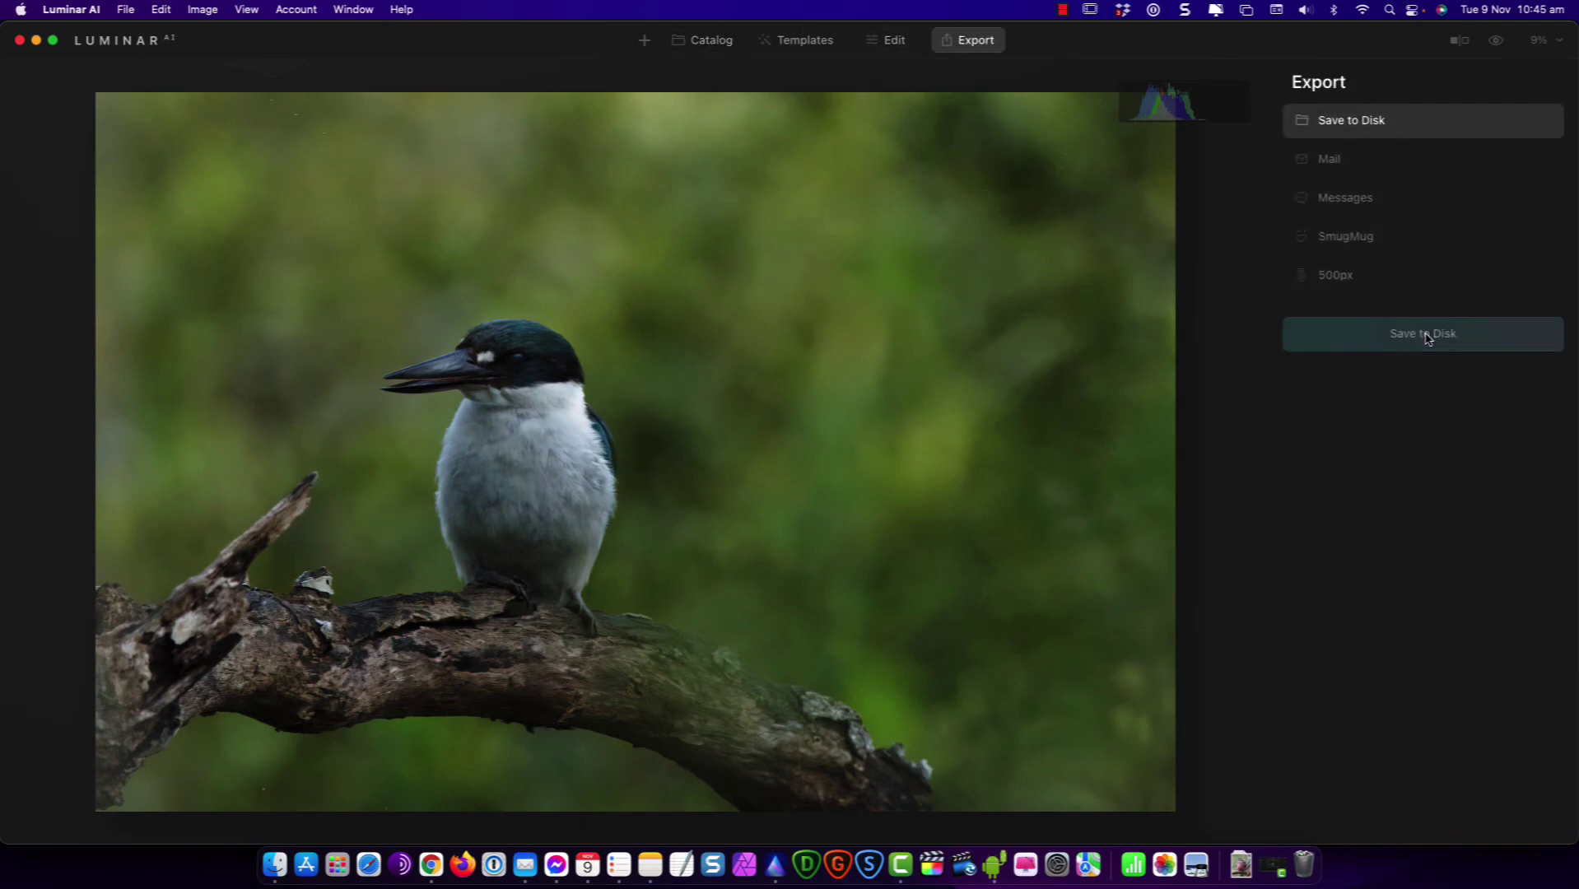
{"action": "left_click", "coordinate": [845, 611]}
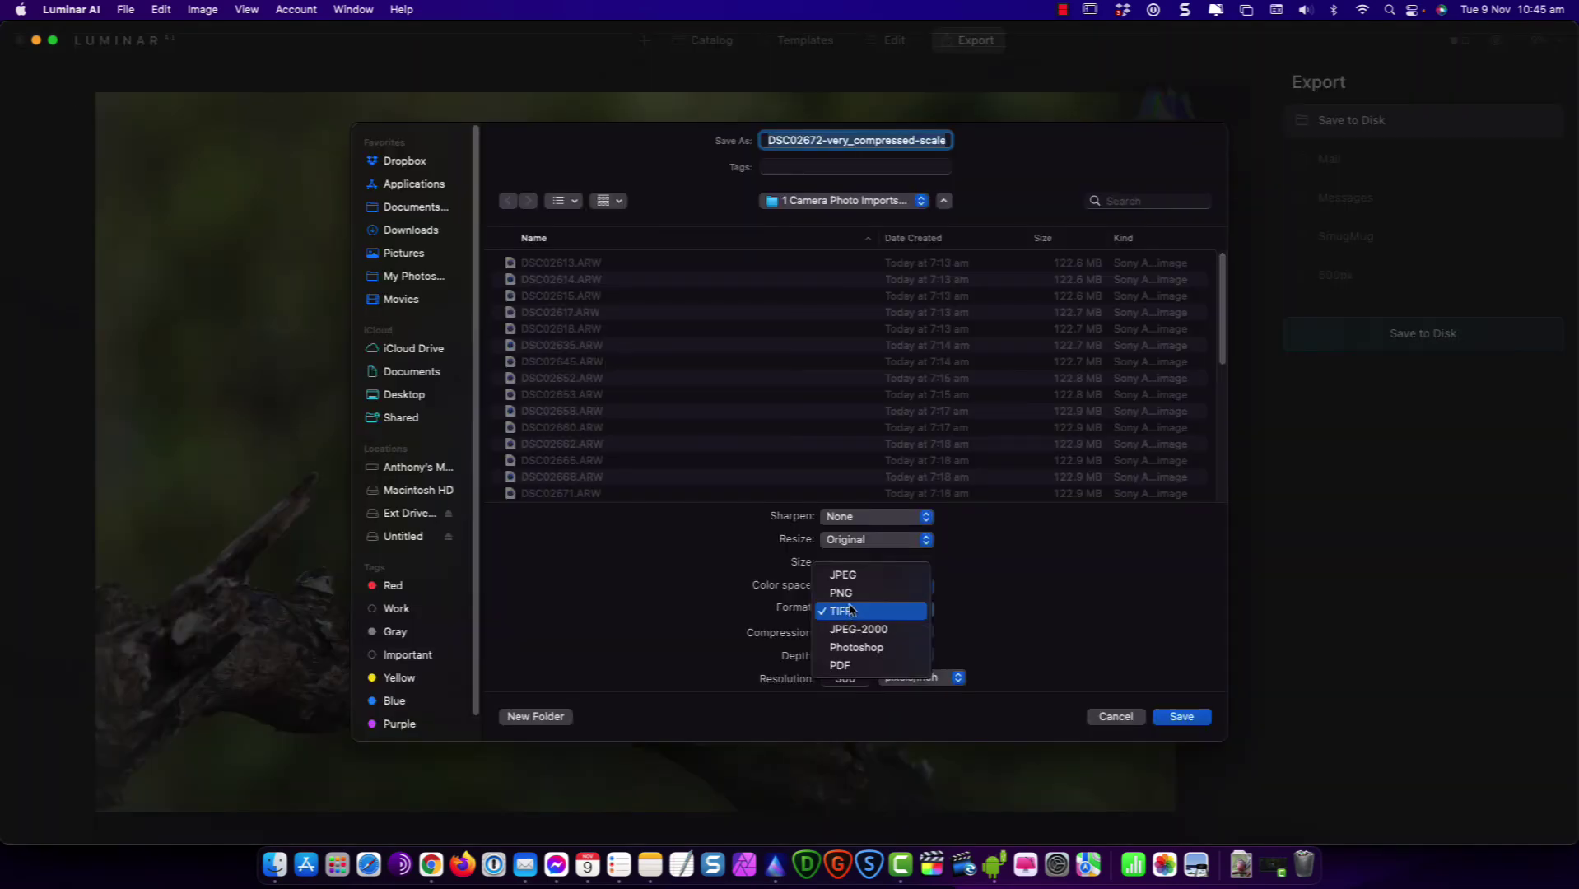
{"action": "left_click", "coordinate": [844, 575]}
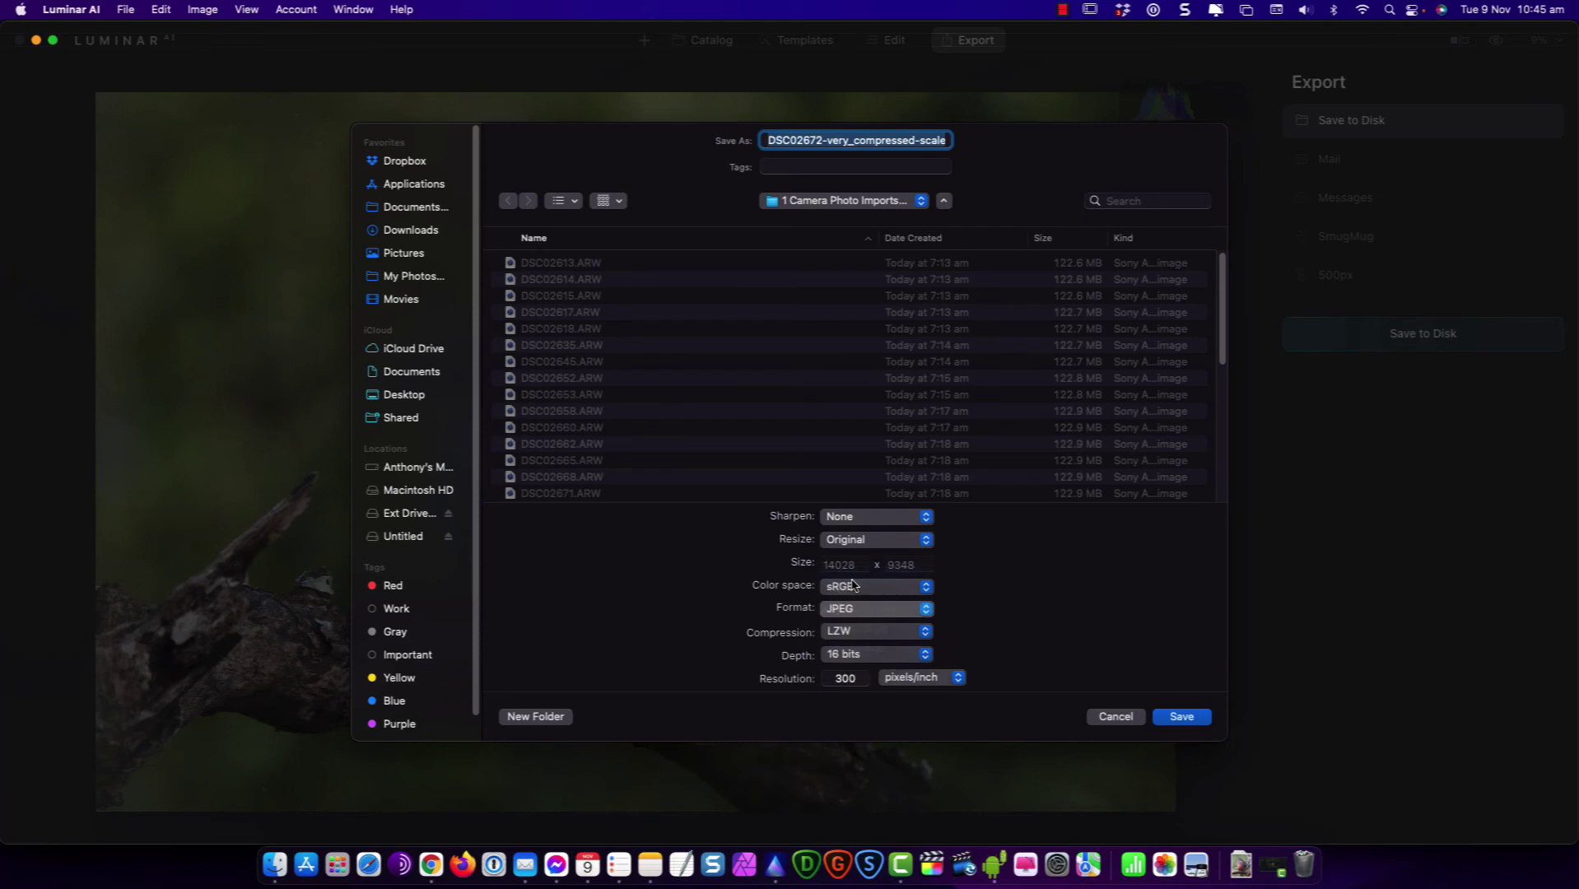
{"action": "mouse_move", "coordinate": [906, 638]}
{"action": "left_mouse_down"}
{"action": "mouse_move", "coordinate": [888, 638]}
{"action": "mouse_move", "coordinate": [909, 638]}
{"action": "left_mouse_up"}
{"action": "left_click", "coordinate": [1182, 718]}
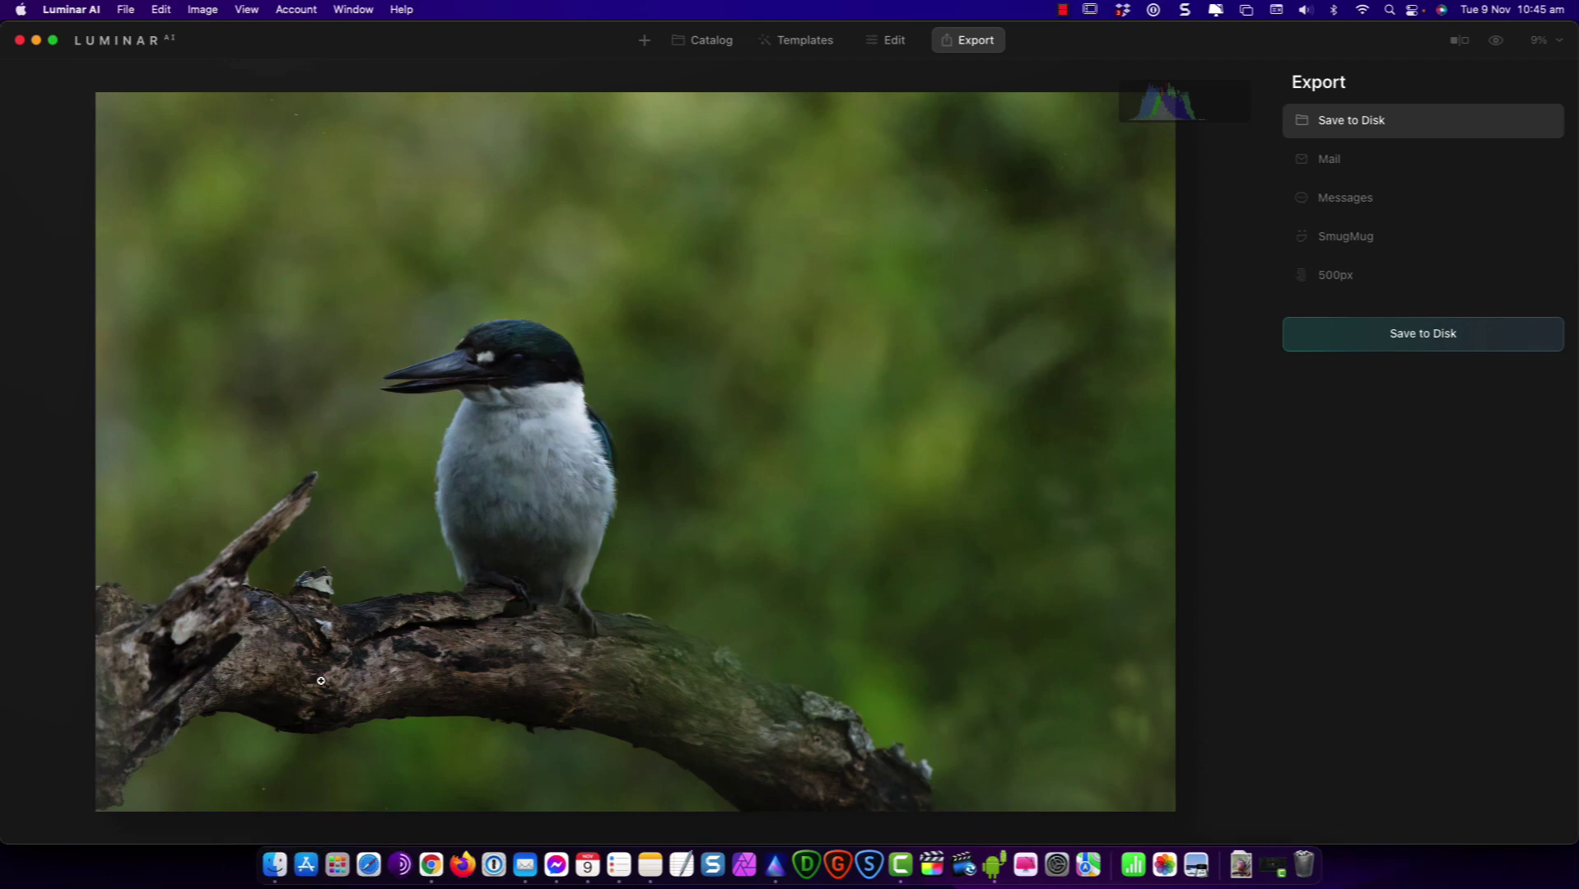
Open the original DSC02672.ARW kingfisher raw and zoom to 100% on the bird's head
{"action": "left_click", "coordinate": [705, 40]}
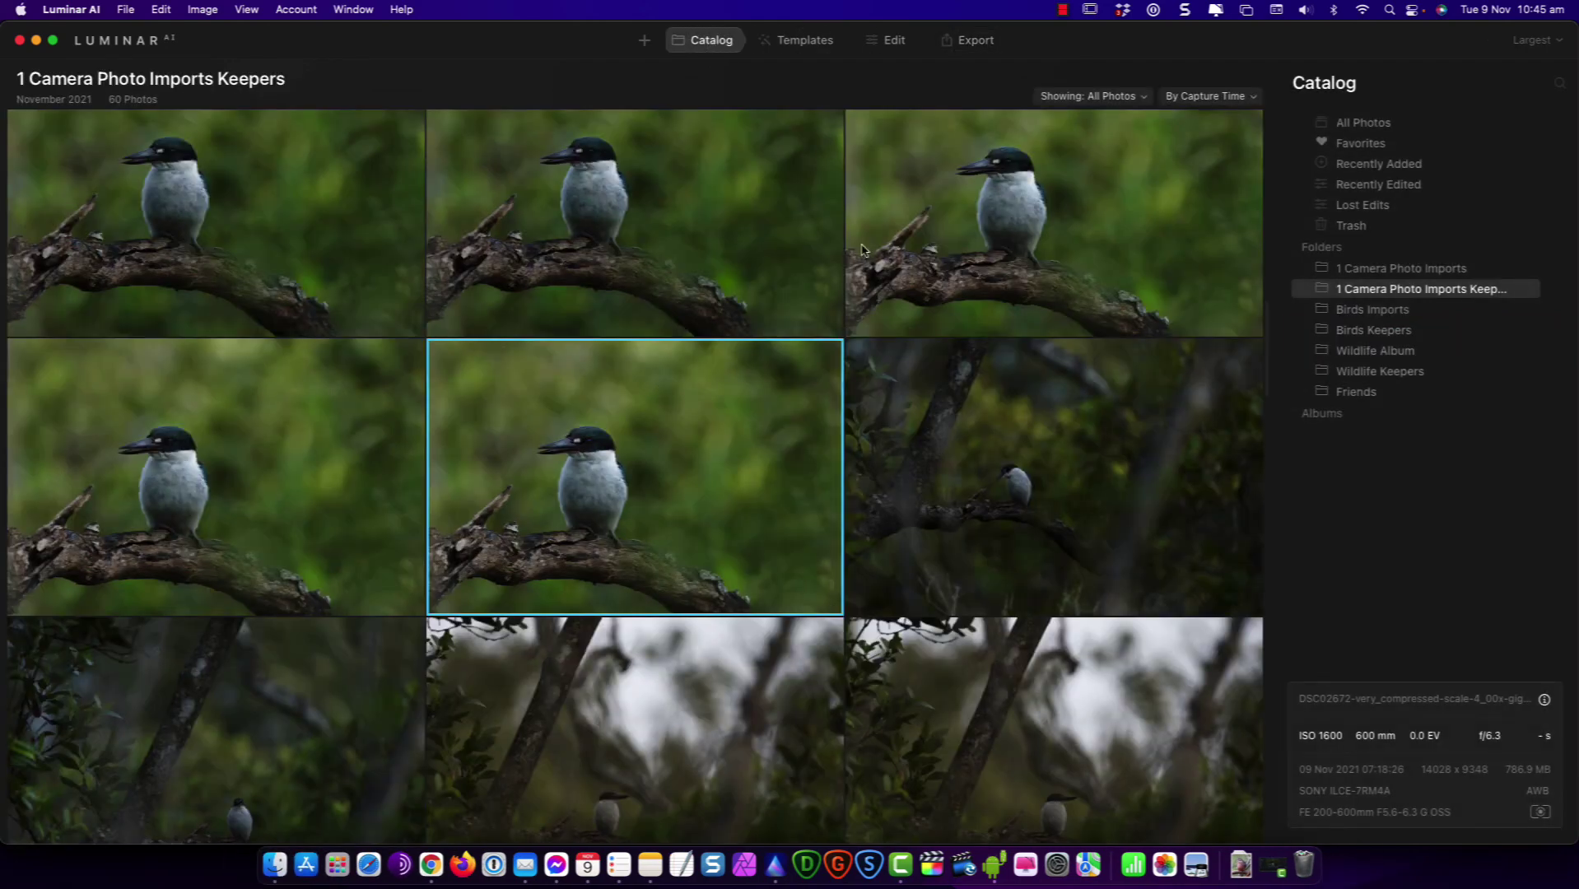
{"action": "double_click", "coordinate": [533, 332]}
{"action": "left_click", "coordinate": [526, 333]}
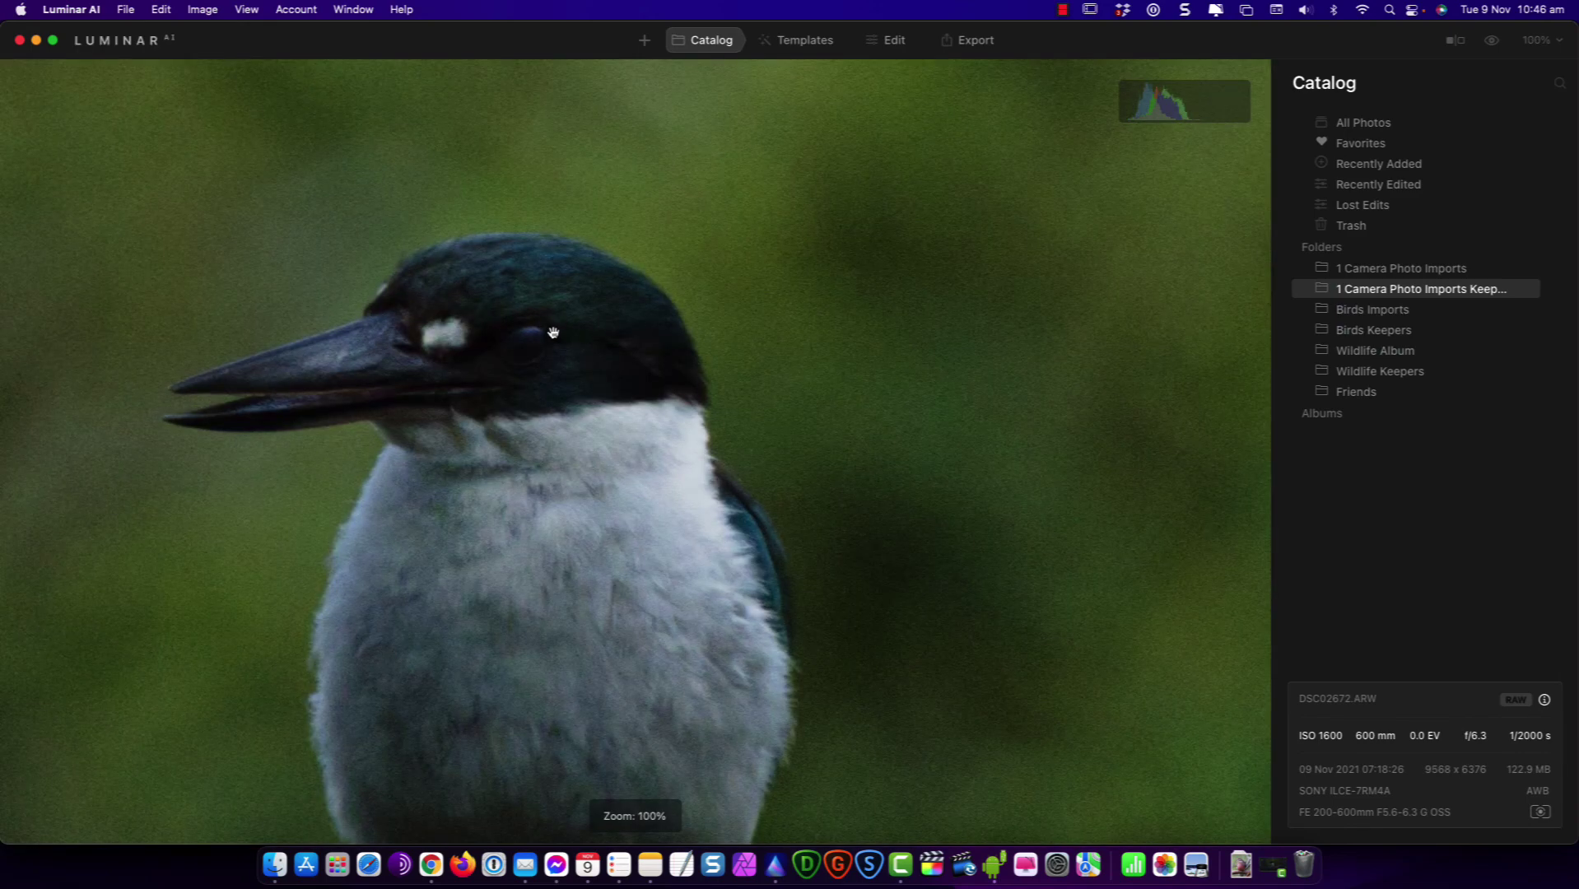
Open the 4x-upscaled 14028 x 9348 kingfisher TIFF and fit it to the view for comparison
{"action": "left_click", "coordinate": [724, 41]}
{"action": "double_click", "coordinate": [159, 713]}
{"action": "left_click", "coordinate": [524, 363]}
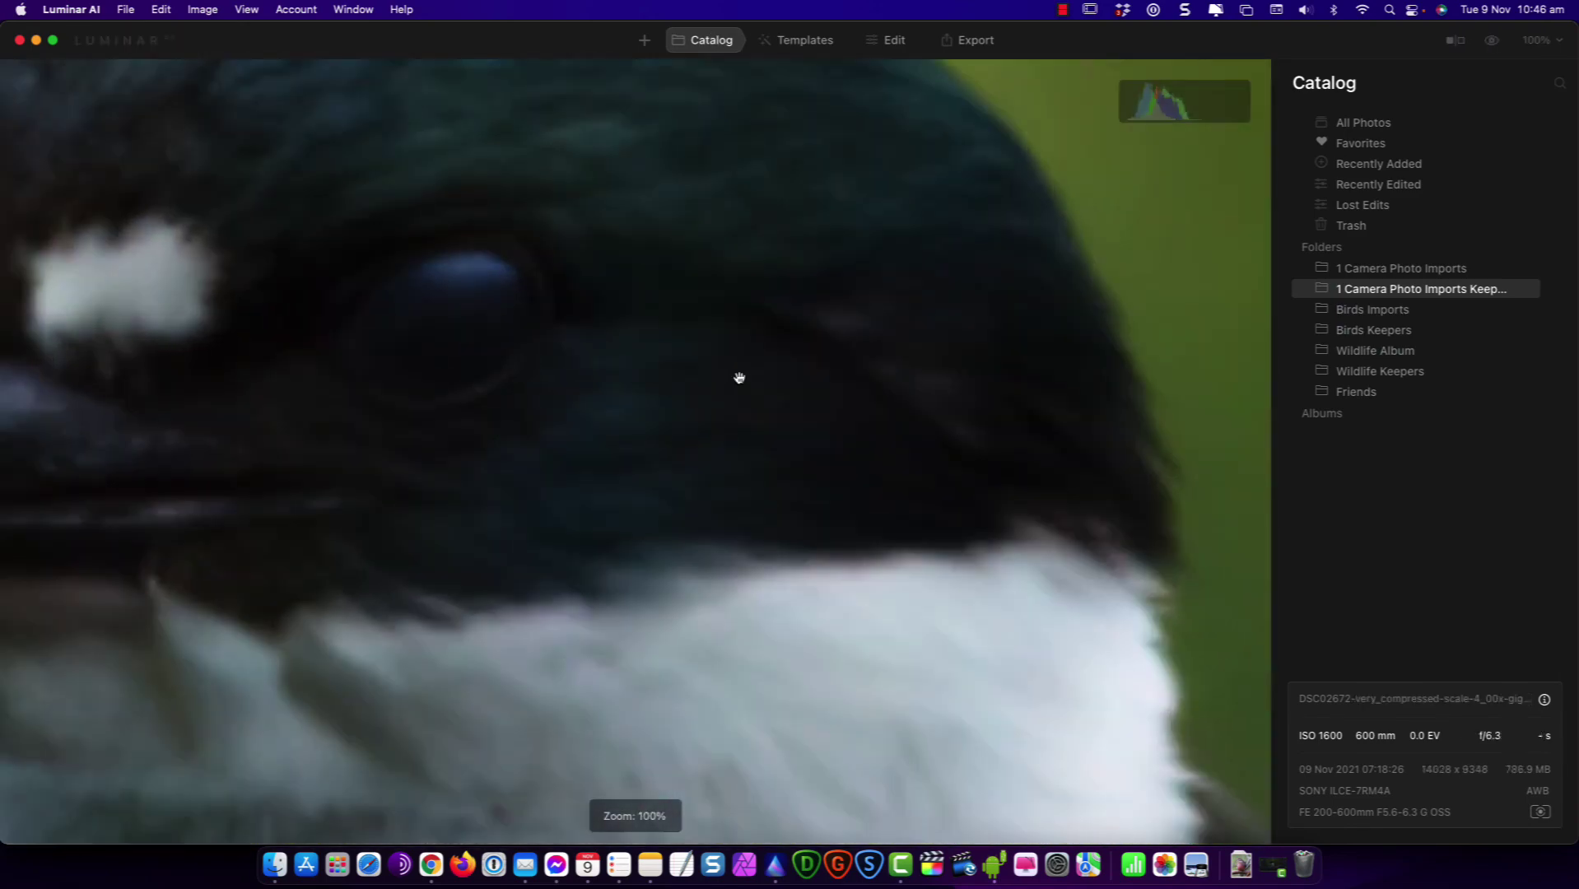
{"action": "left_click", "coordinate": [739, 378]}
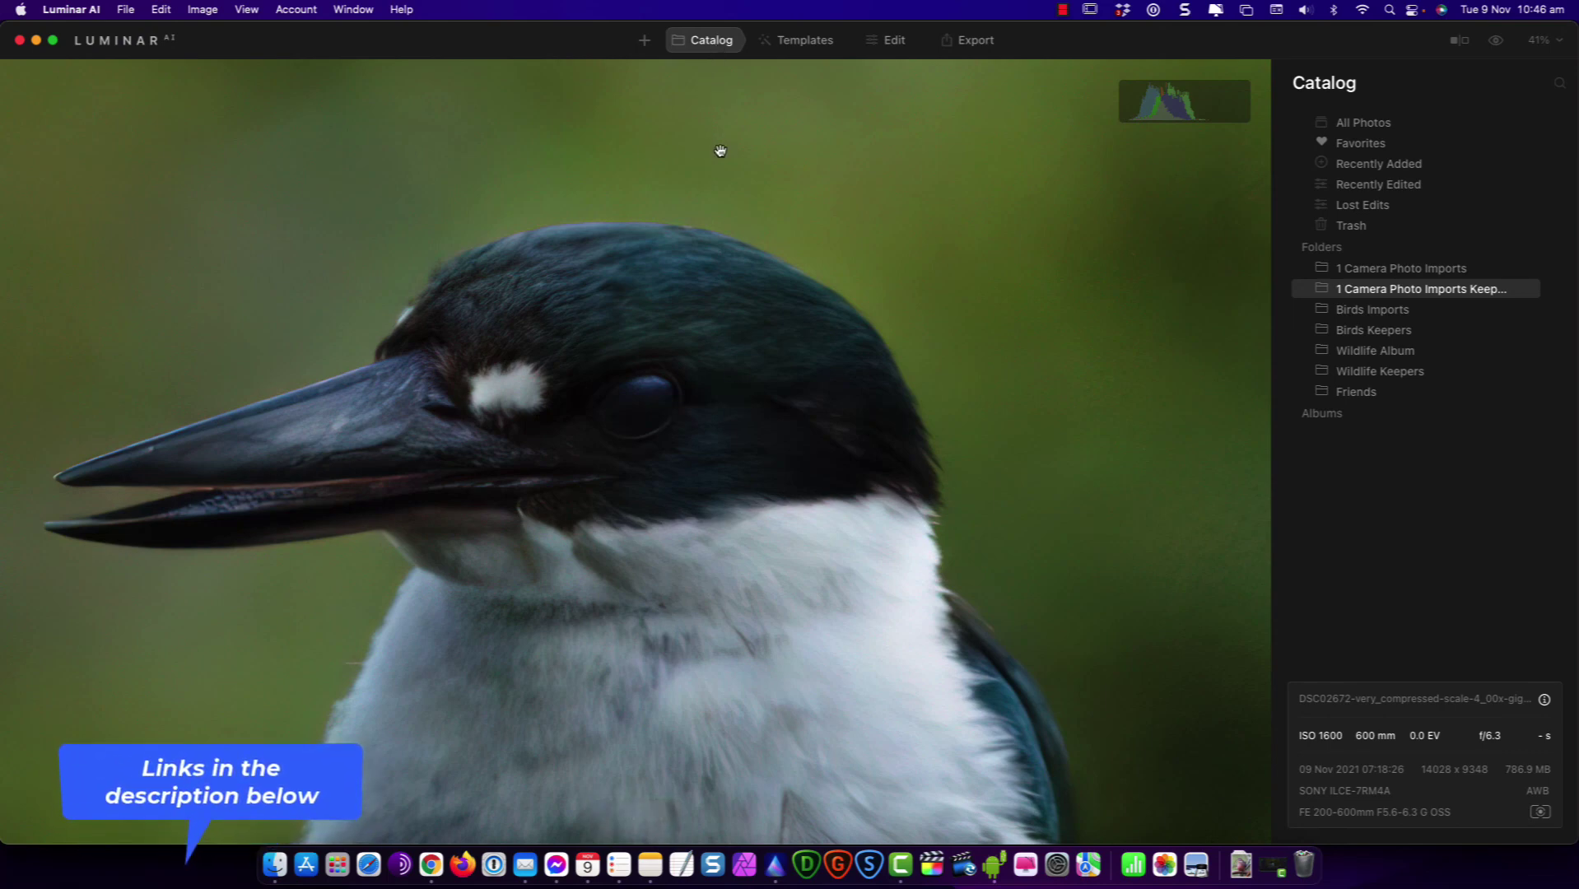
{"action": "left_click", "coordinate": [837, 857]}
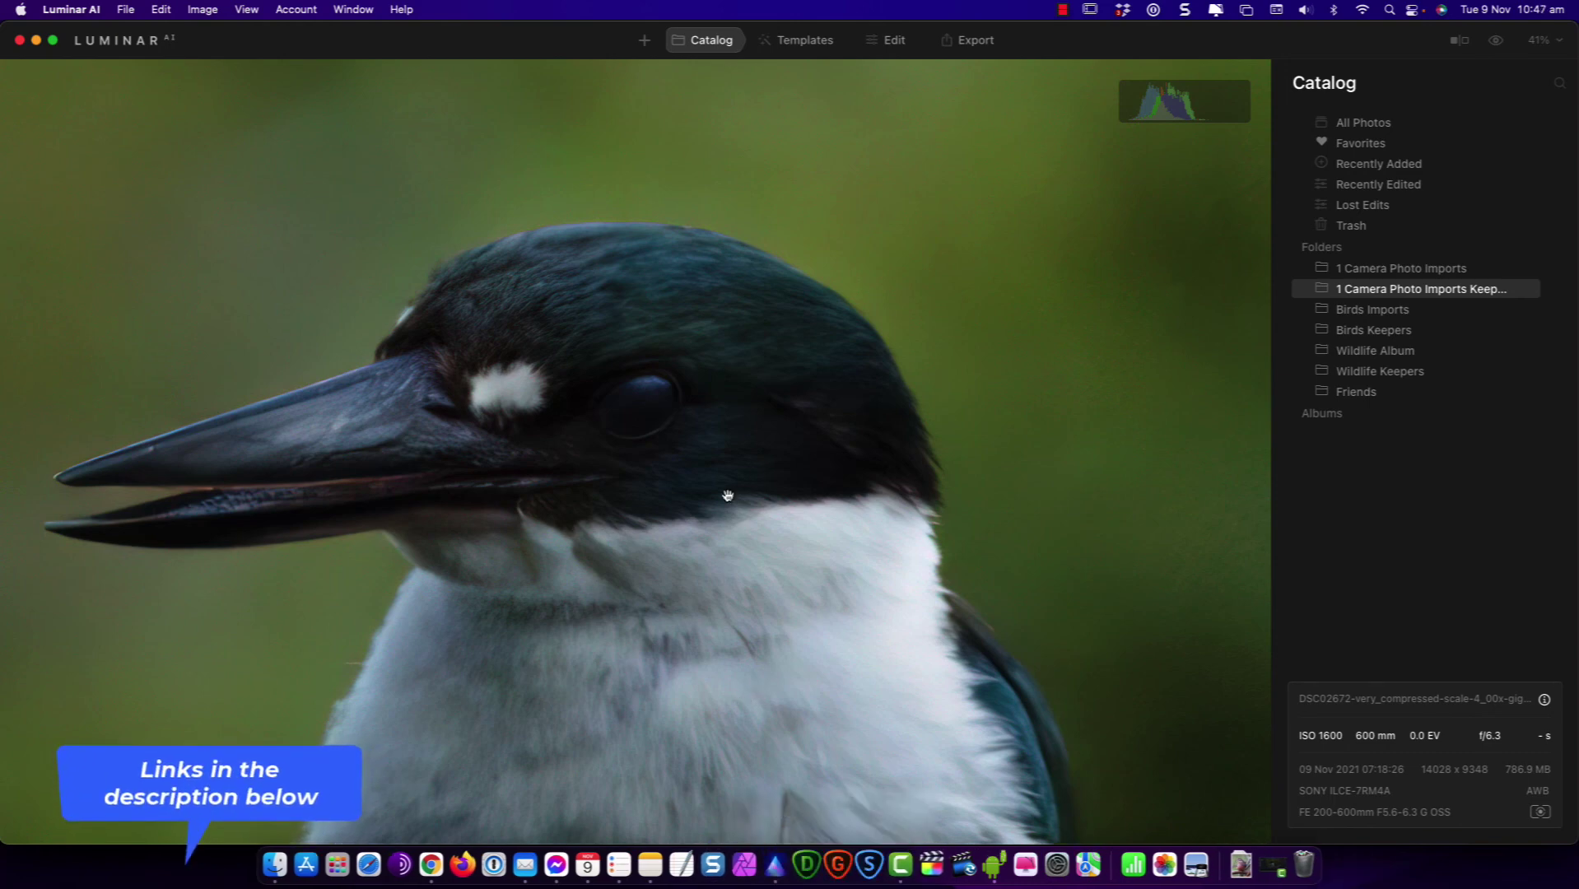